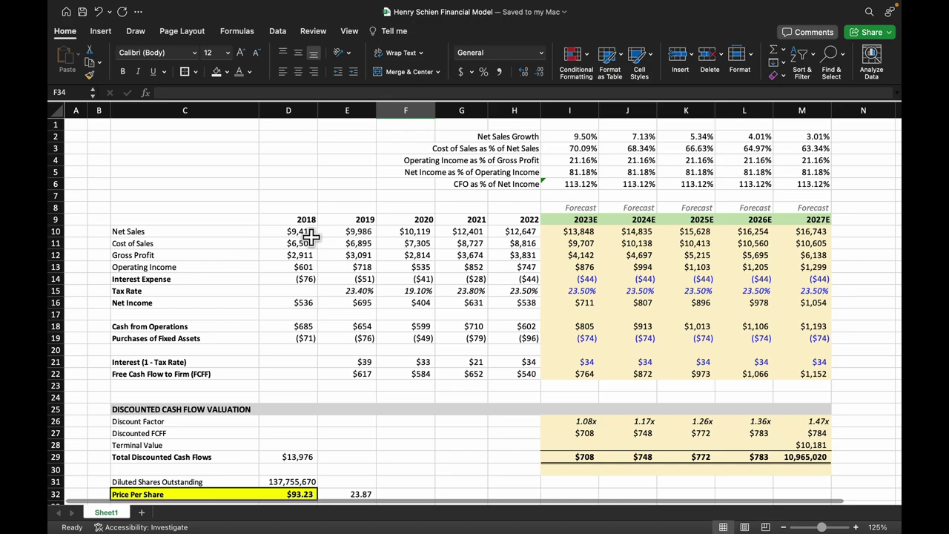
Review the income statement rows from cost of sales down to net income, starting with the 2018 figures
{"action": "left_click_drag", "start_coordinate": [308, 243], "coordinate": [791, 239]}
{"action": "key", "text": "Left"}
{"action": "key", "text": "Right"}
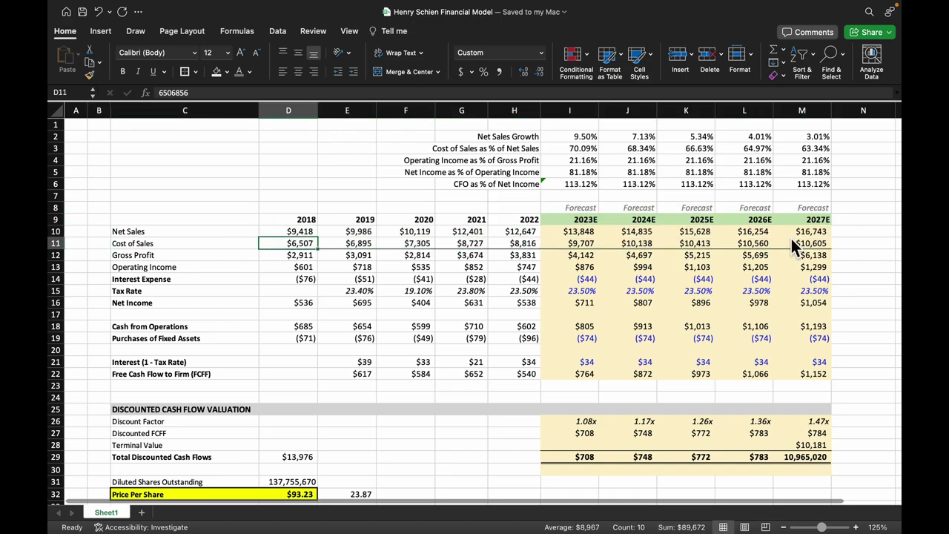
{"action": "key", "text": "Down"}
{"action": "key", "text": "Down"}
{"action": "key", "text": "Left"}
{"action": "key", "text": "Right"}
{"action": "key", "text": "Down"}
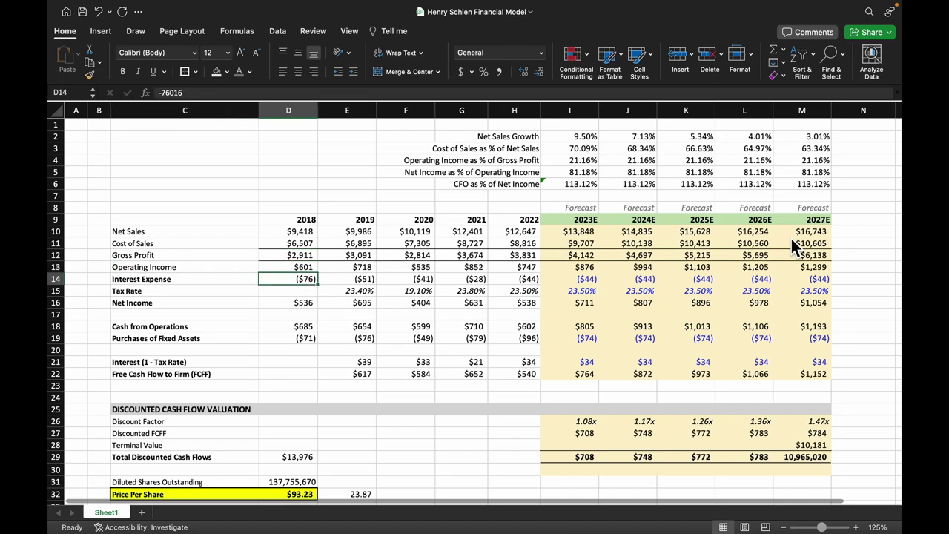
{"action": "key", "text": "Down"}
{"action": "key", "text": "Down"}
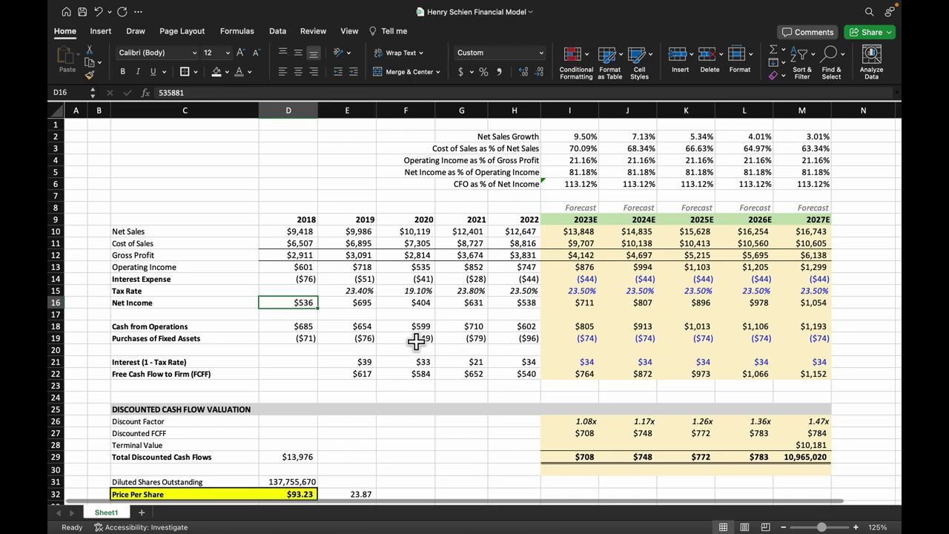
Review the historical purchases of fixed assets and the forecast formulas for fixed assets, tax rate and interest expense
{"action": "left_click_drag", "start_coordinate": [417, 340], "coordinate": [512, 340]}
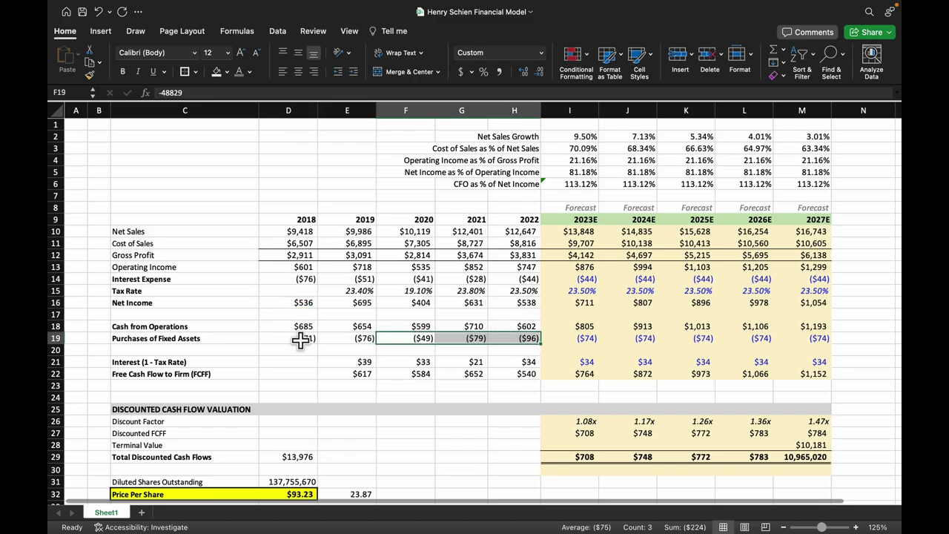
{"action": "left_click", "coordinate": [584, 338]}
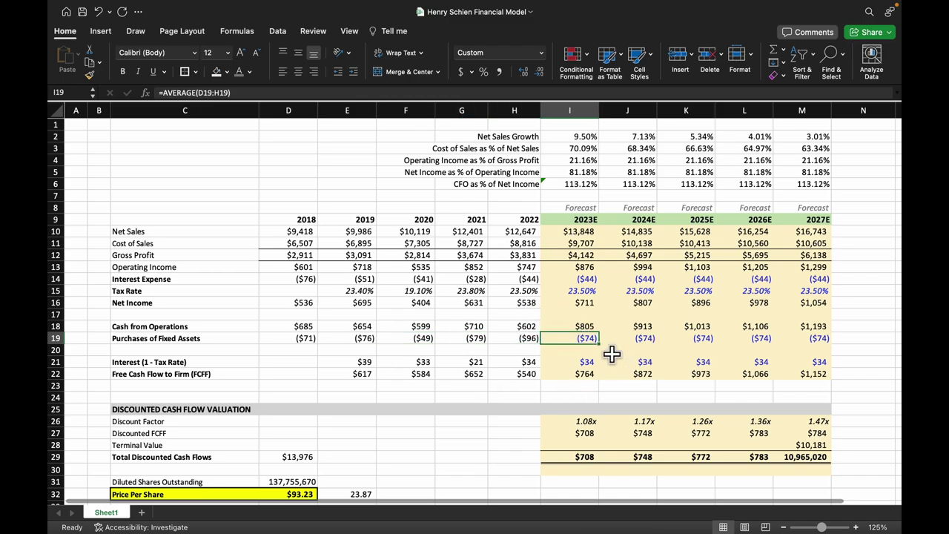
{"action": "left_click", "coordinate": [577, 292]}
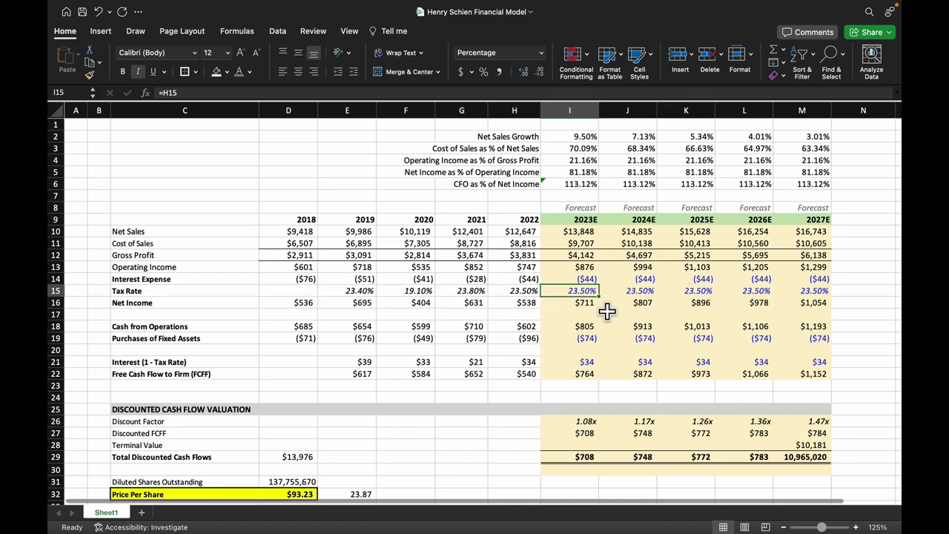
{"action": "left_click_drag", "start_coordinate": [822, 290], "coordinate": [612, 291]}
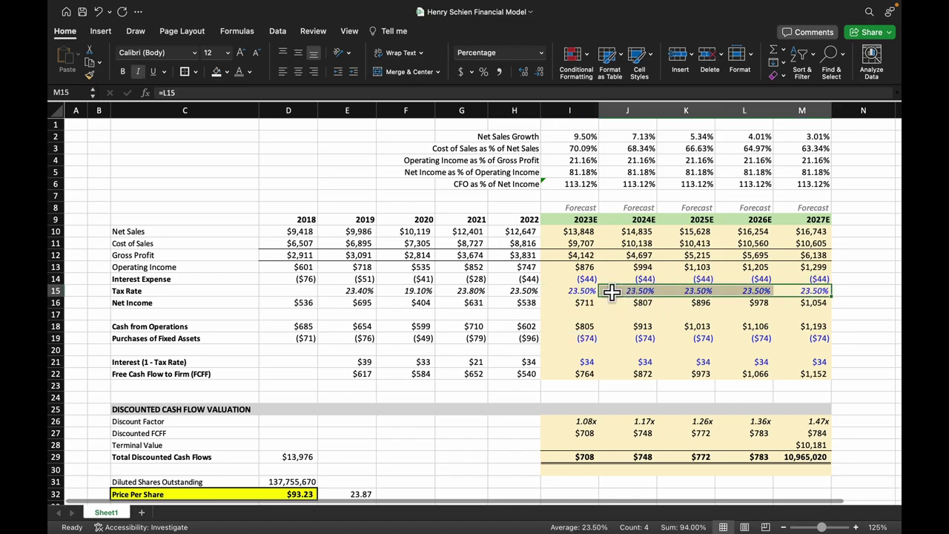
{"action": "left_click", "coordinate": [570, 280]}
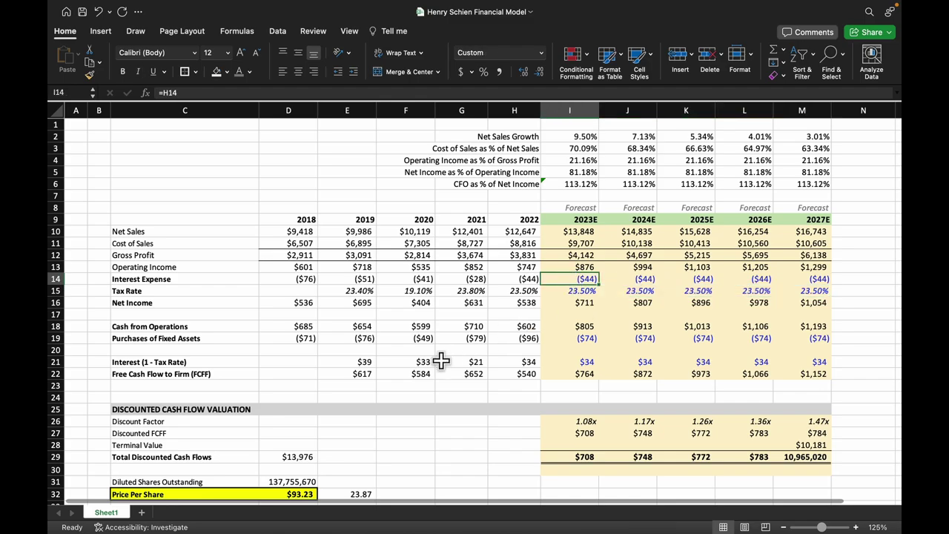
In G65, beside Total Debt, calculate the annual interest as total debt times total cost of debt with =F65*F64
{"action": "scroll", "coordinate": [441, 361], "scroll_direction": "down", "scroll_amount": 15}
{"action": "scroll", "coordinate": [438, 360], "scroll_direction": "up", "scroll_amount": 1}
{"action": "left_click", "coordinate": [427, 299]}
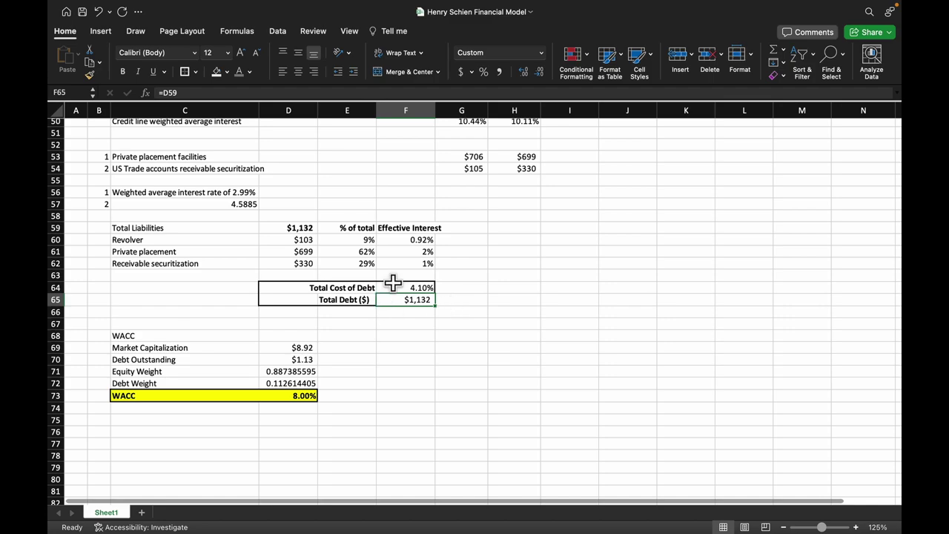
{"action": "scroll", "coordinate": [388, 282], "scroll_direction": "up", "scroll_amount": 3}
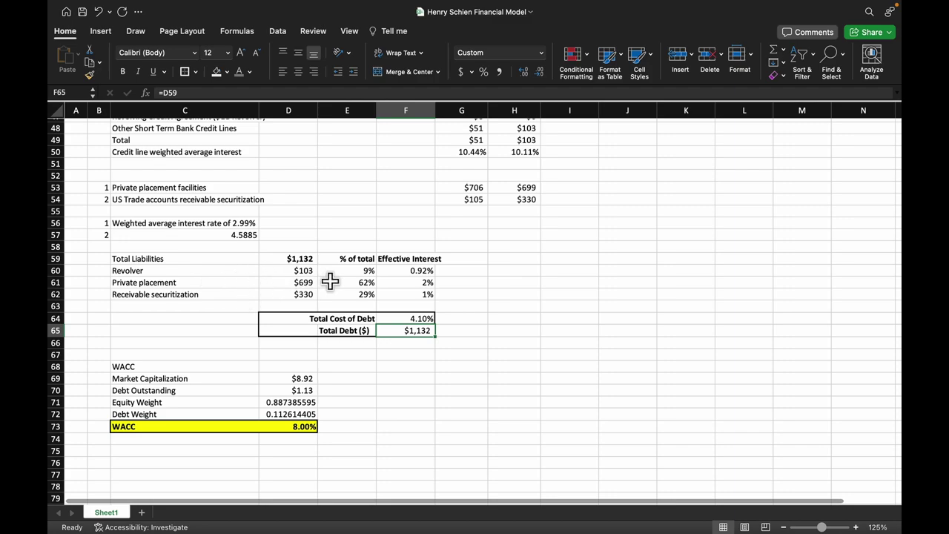
{"action": "left_click", "coordinate": [414, 318]}
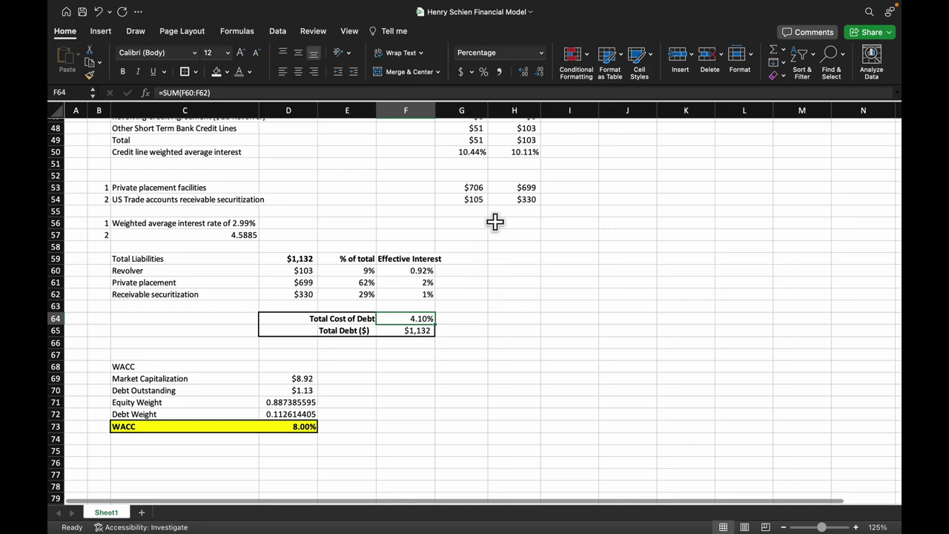
{"action": "left_click", "coordinate": [458, 329]}
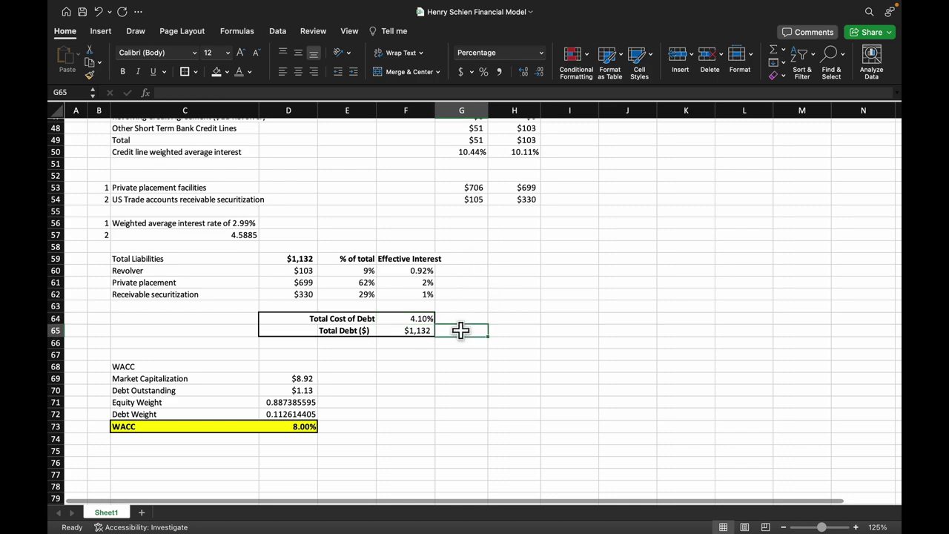
{"action": "type", "text": "="}
{"action": "key", "text": "Left"}
{"action": "type", "text": "*"}
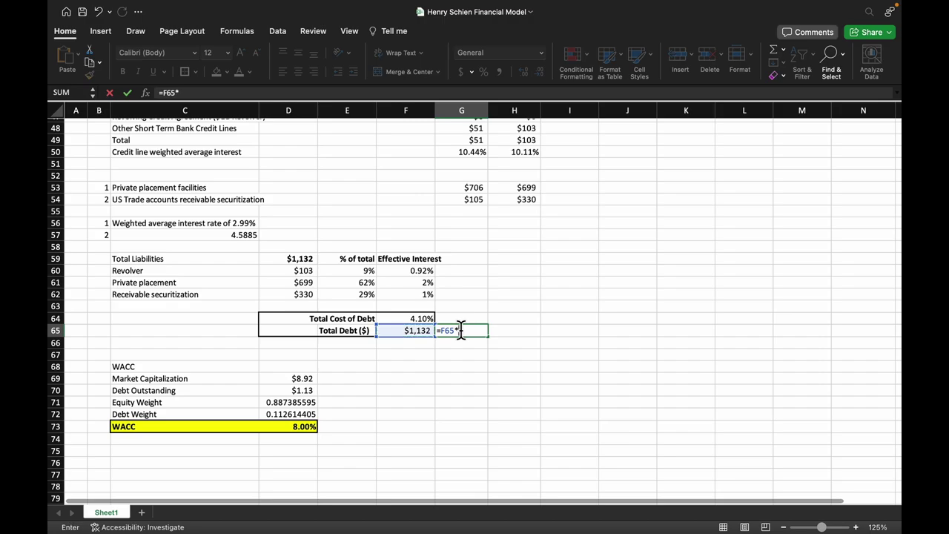
{"action": "key", "text": "Left"}
{"action": "key", "text": "Up"}
{"action": "key", "text": "Return"}
{"action": "left_click", "coordinate": [479, 332]}
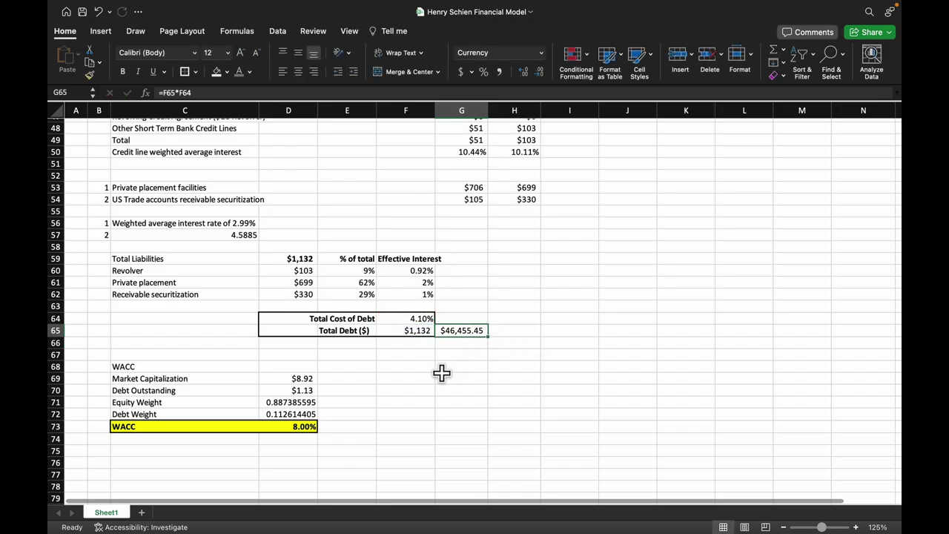
Link the 2023E interest expense in I14 to the negative of the calculated interest in G65
{"action": "scroll", "coordinate": [574, 272], "scroll_direction": "up", "scroll_amount": 15}
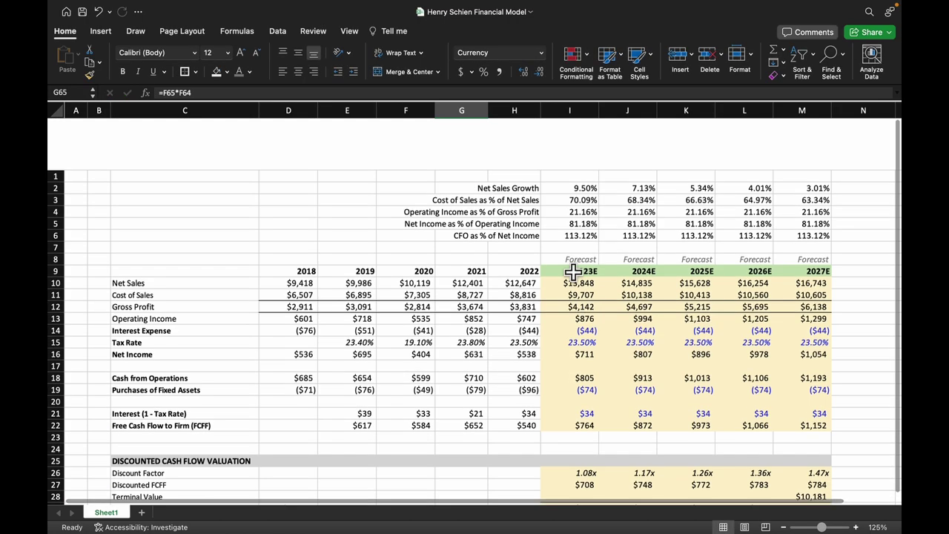
{"action": "left_click", "coordinate": [584, 272]}
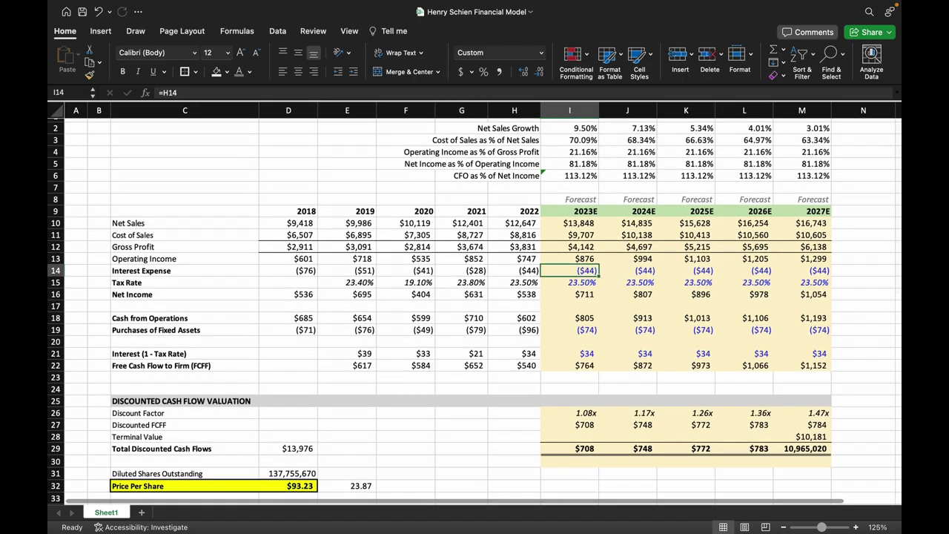
{"action": "type", "text": "-"}
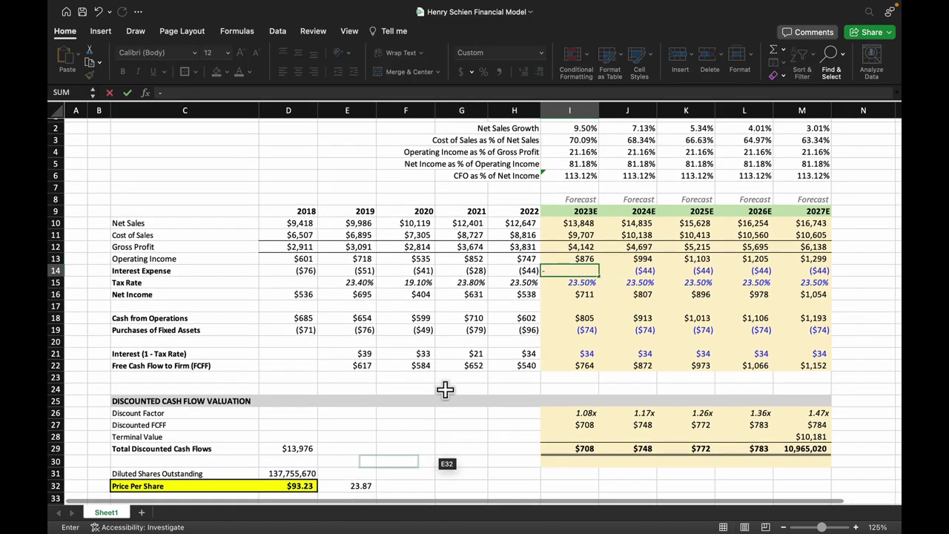
{"action": "scroll", "coordinate": [495, 332], "scroll_direction": "down", "scroll_amount": 14}
{"action": "left_click", "coordinate": [466, 364]}
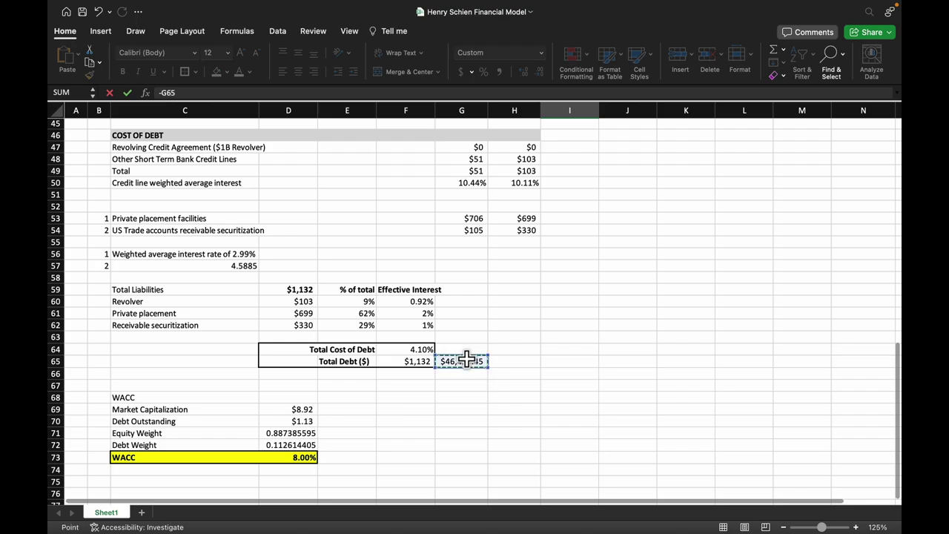
{"action": "key", "text": "Return"}
{"action": "scroll", "coordinate": [593, 297], "scroll_direction": "up", "scroll_amount": 15}
{"action": "scroll", "coordinate": [722, 201], "scroll_direction": "down", "scroll_amount": 1}
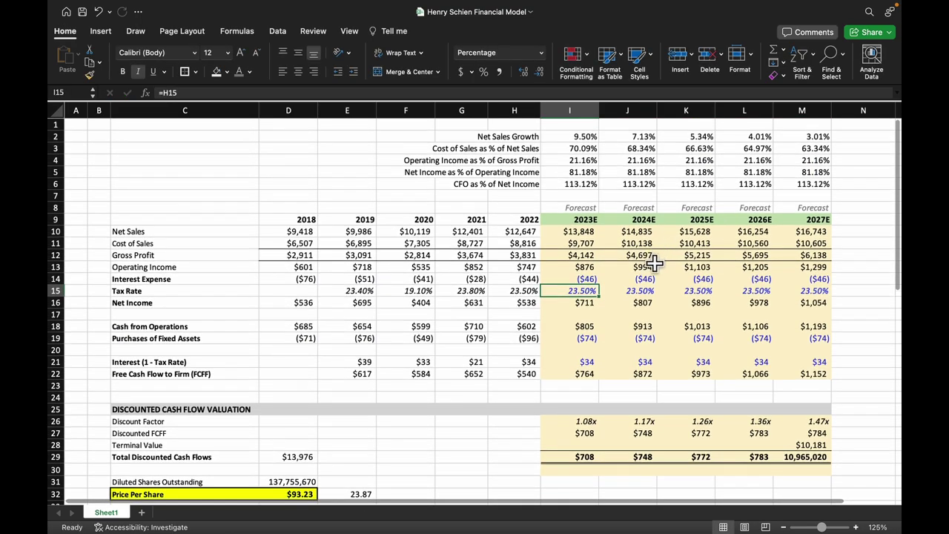
Make the G65 reference in the 2023E interest expense formula absolute, giving =-$G$65
{"action": "left_click", "coordinate": [586, 280]}
{"action": "left_click", "coordinate": [213, 90]}
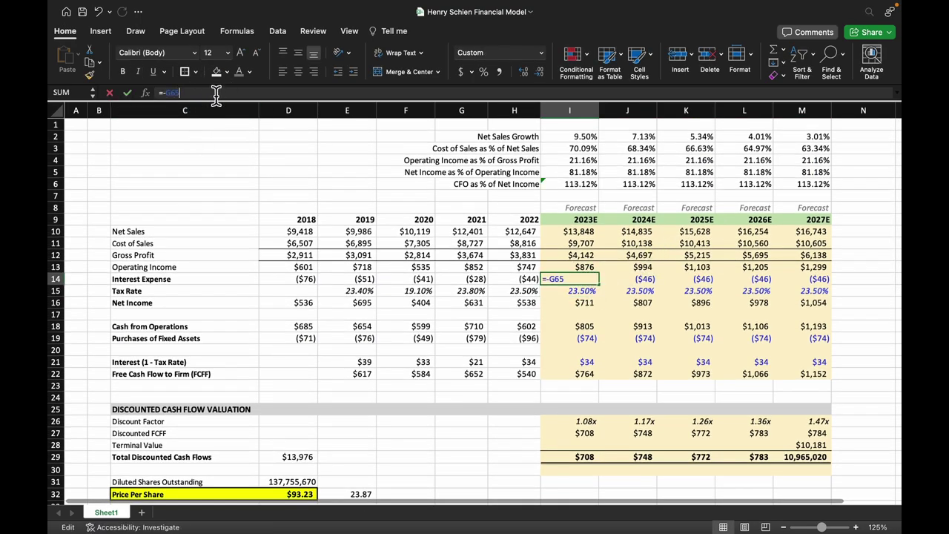
{"action": "key", "text": "F4"}
{"action": "key", "text": "ctrl+Return"}
{"action": "key", "text": "super+c"}
{"action": "key", "text": "shift+Right"}
{"action": "key", "text": "shift+Right"}
{"action": "key", "text": "shift+Right"}
{"action": "key", "text": "Return"}
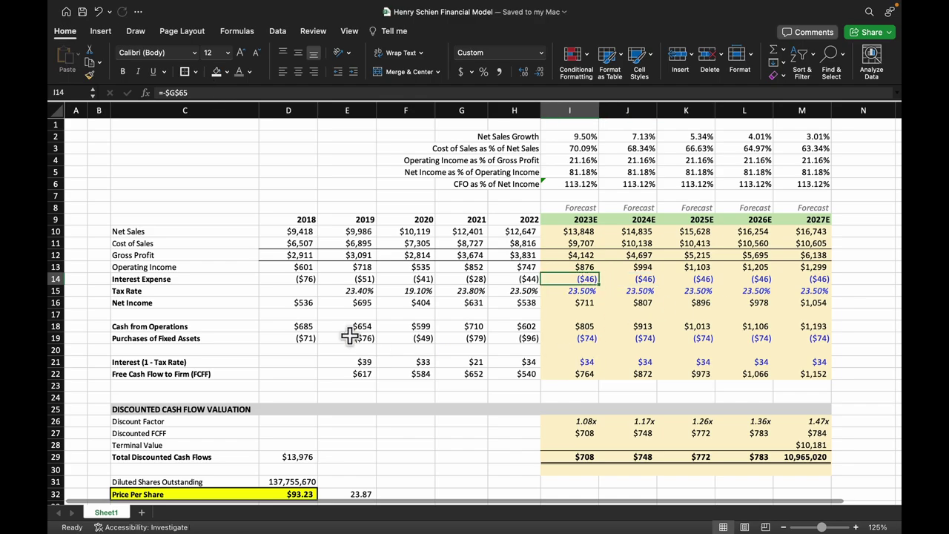
Examine the 2023E net sales formula and the net sales growth assumptions from 2023E through 2027E
{"action": "left_click_drag", "start_coordinate": [243, 375], "coordinate": [278, 372]}
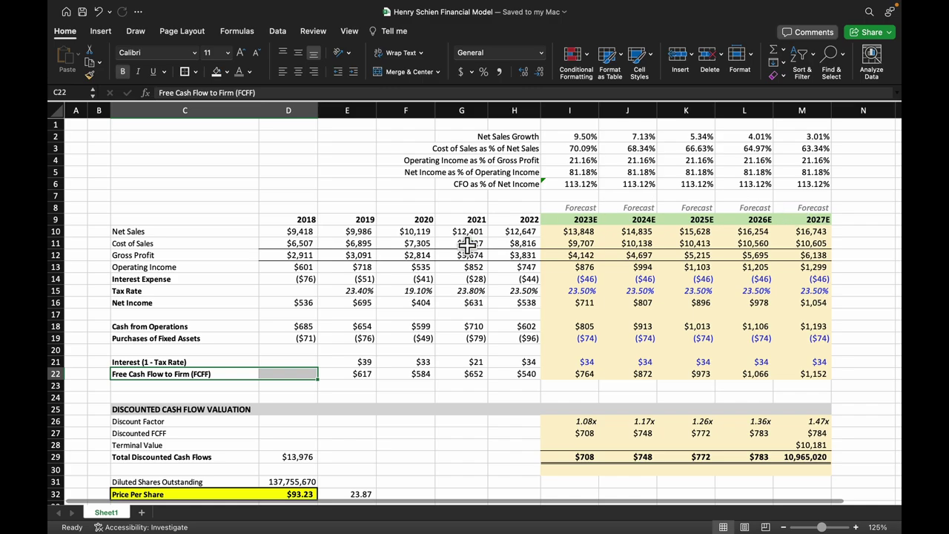
{"action": "left_click", "coordinate": [573, 232]}
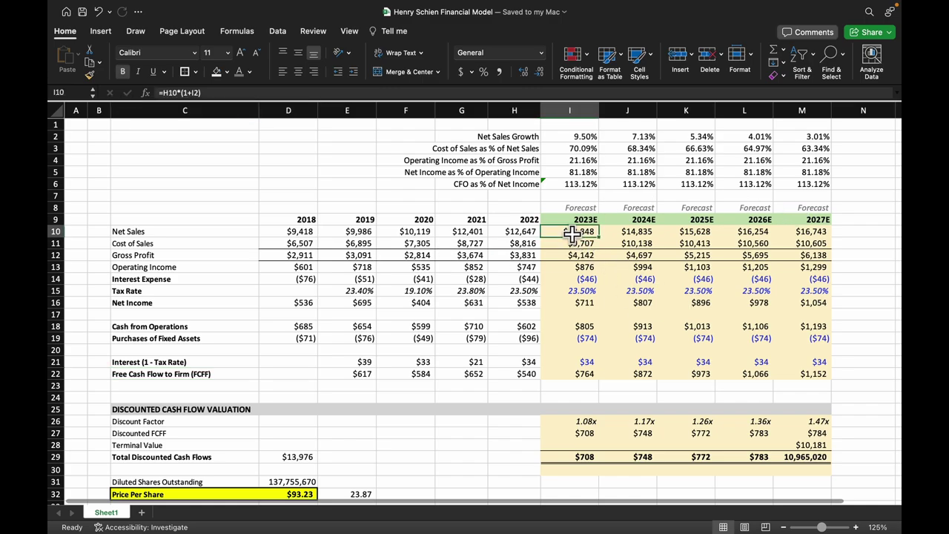
{"action": "left_click", "coordinate": [586, 136]}
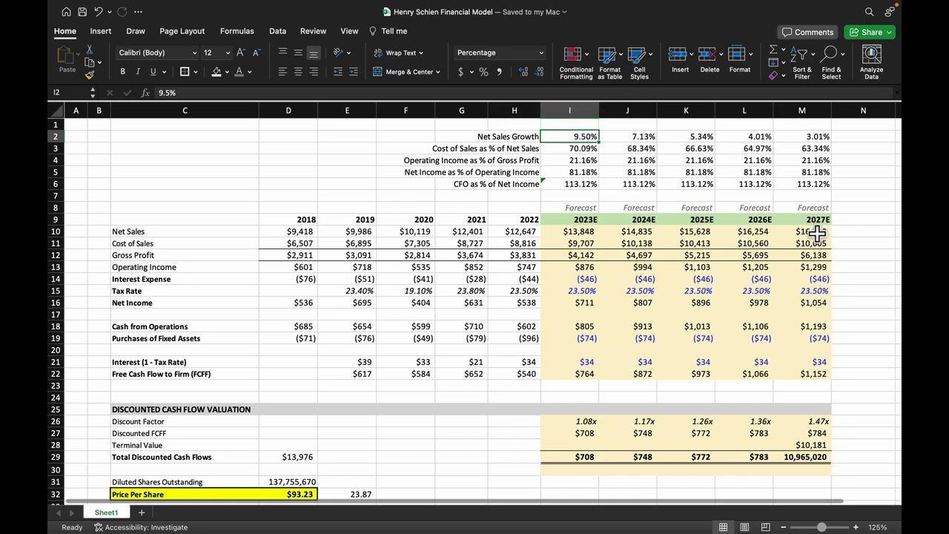
{"action": "key", "text": "Right"}
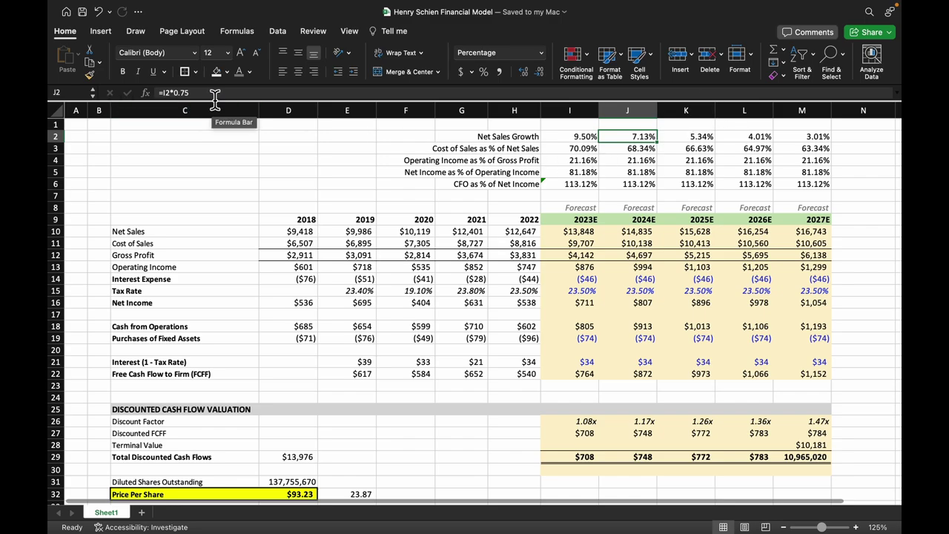
{"action": "key", "text": "Right"}
{"action": "key", "text": "Right"}
{"action": "key", "text": "Right"}
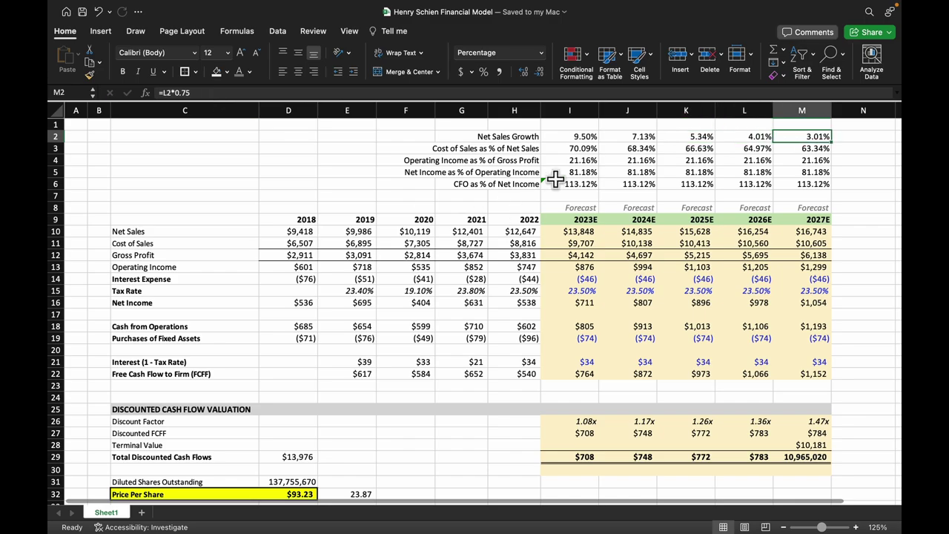
{"action": "key", "text": "Left"}
{"action": "key", "text": "Left"}
{"action": "key", "text": "Left"}
{"action": "key", "text": "Left"}
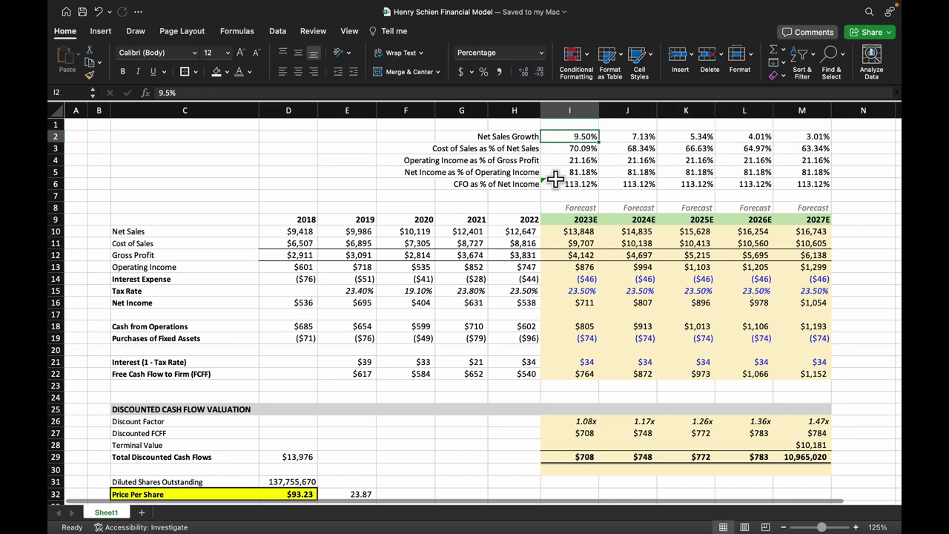
Examine the cost of sales as % of net sales formulas from 2023E through 2027E
{"action": "key", "text": "Down"}
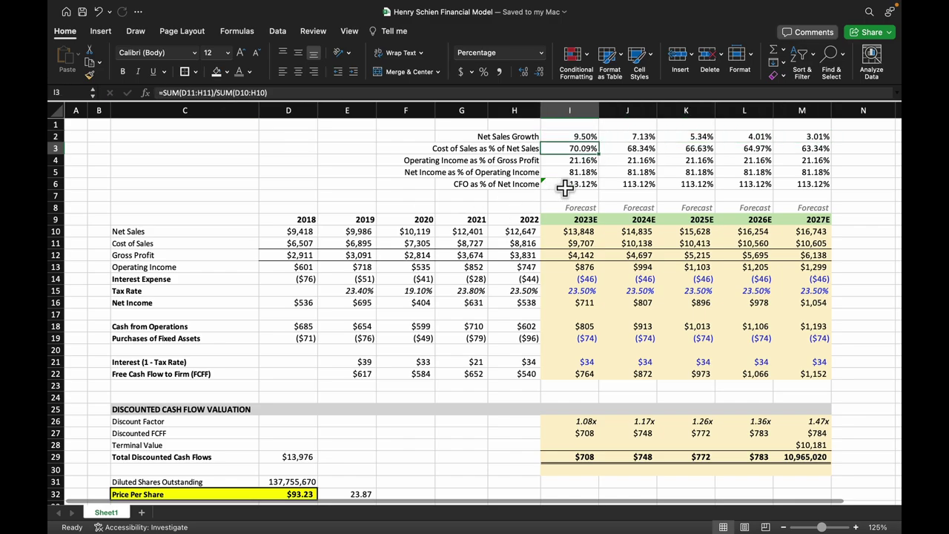
{"action": "left_click", "coordinate": [640, 149]}
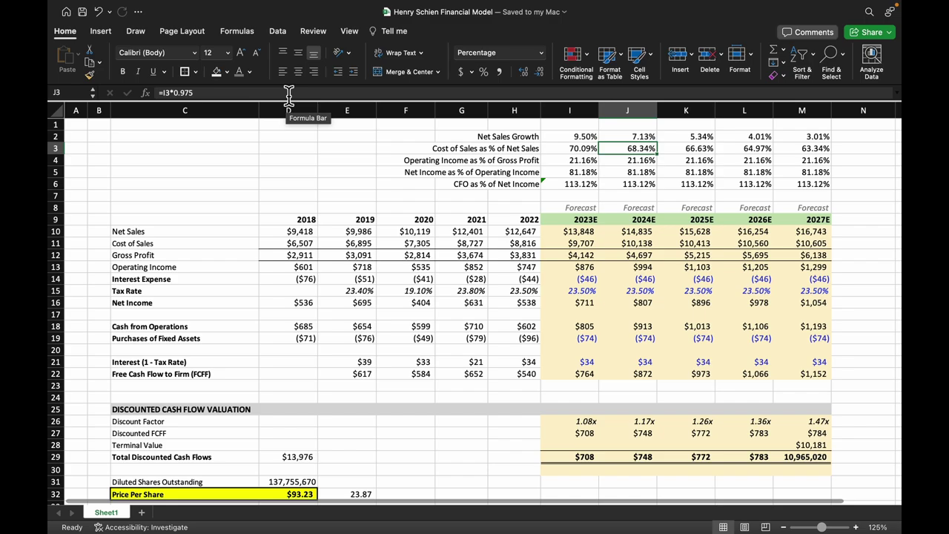
{"action": "key", "text": "Right"}
{"action": "key", "text": "Right"}
{"action": "key", "text": "Right"}
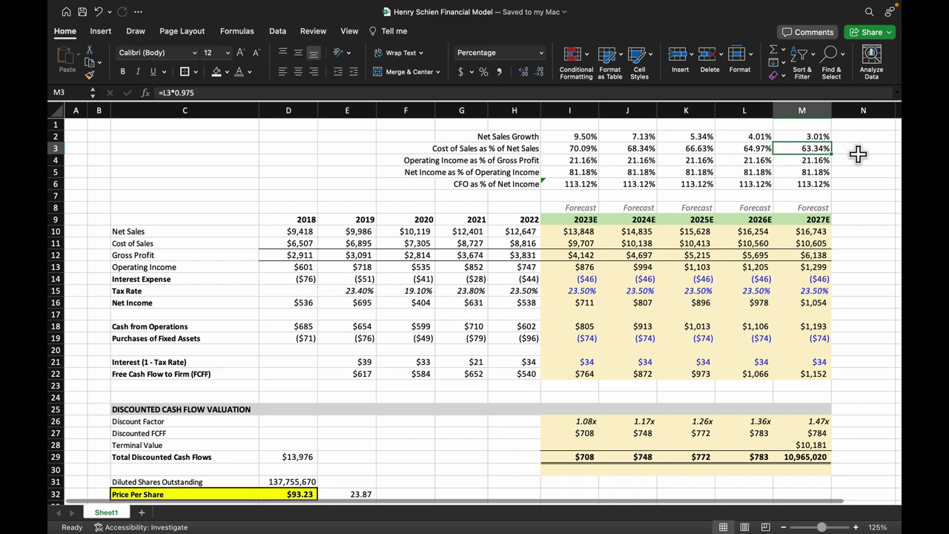
Inspect the operating income as % of gross profit formula for 2023E and its source ranges, then the cells through 2027E
{"action": "left_click", "coordinate": [570, 160]}
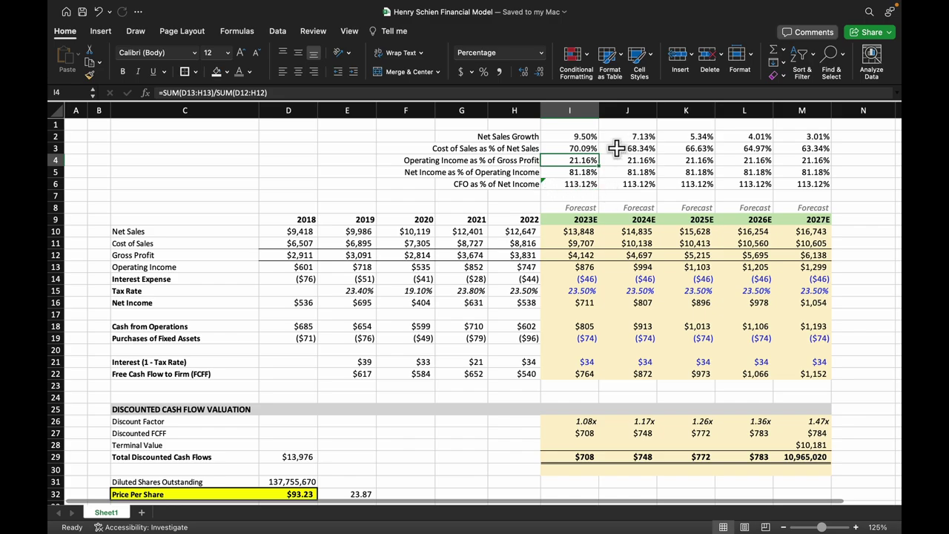
{"action": "double_click", "coordinate": [584, 161]}
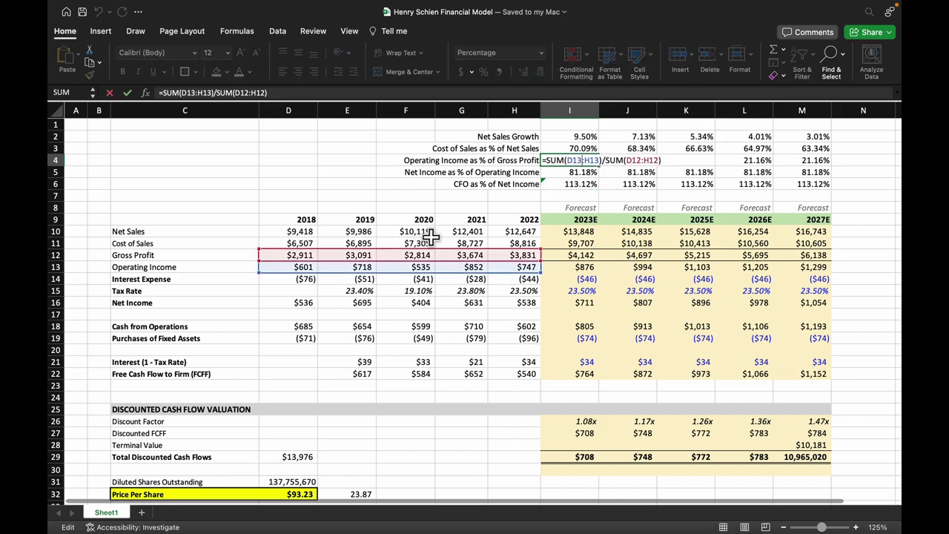
{"action": "key", "text": "Return"}
{"action": "key", "text": "Up"}
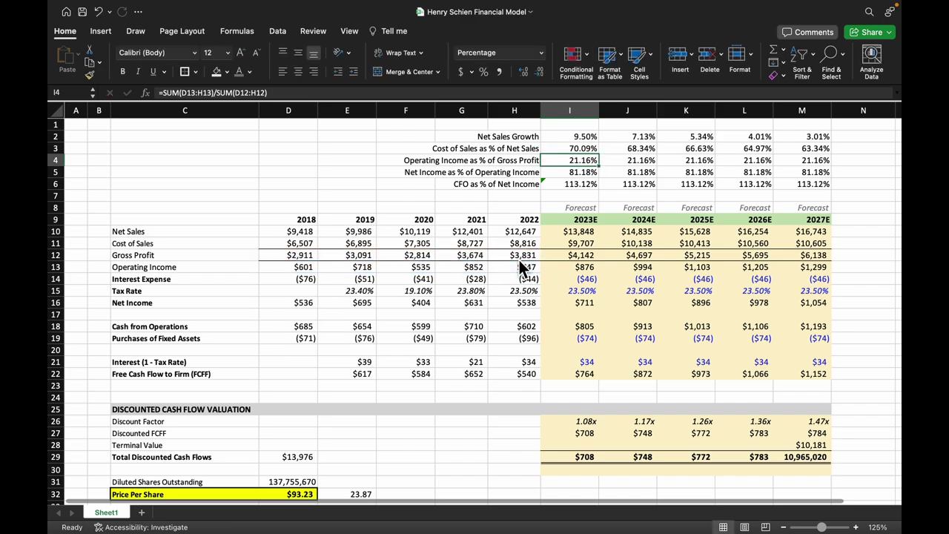
{"action": "key", "text": "Right"}
{"action": "key", "text": "Right"}
{"action": "key", "text": "Right"}
{"action": "key", "text": "Right"}
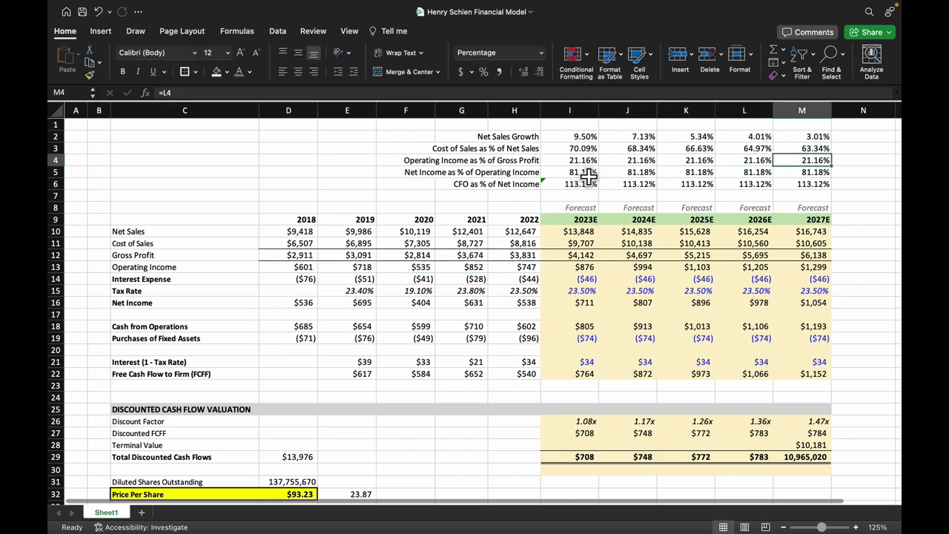
Inspect the net income as % of operating income formula for 2023E and its source ranges, then the assumptions through 2027E
{"action": "double_click", "coordinate": [590, 175]}
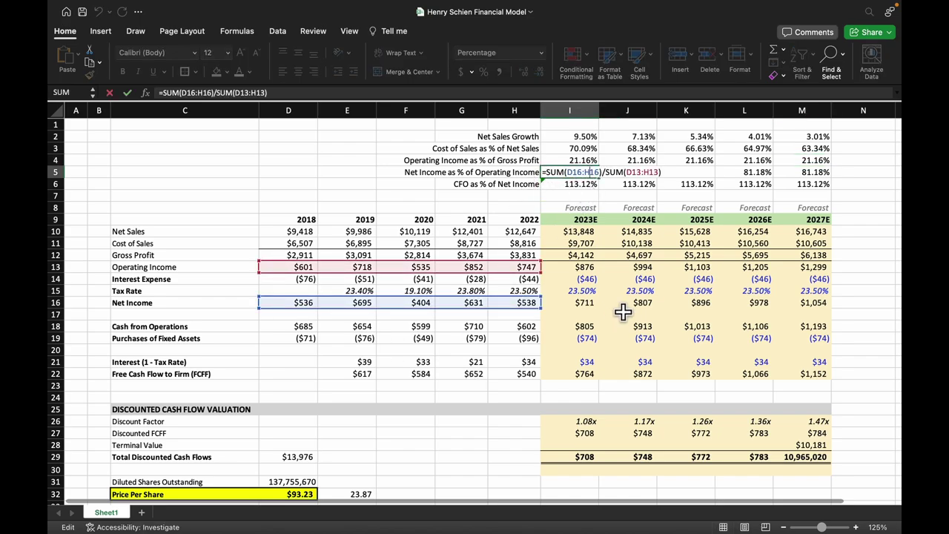
{"action": "key", "text": "Return"}
{"action": "key", "text": "Right"}
{"action": "key", "text": "Right"}
{"action": "key", "text": "Right"}
{"action": "key", "text": "Right"}
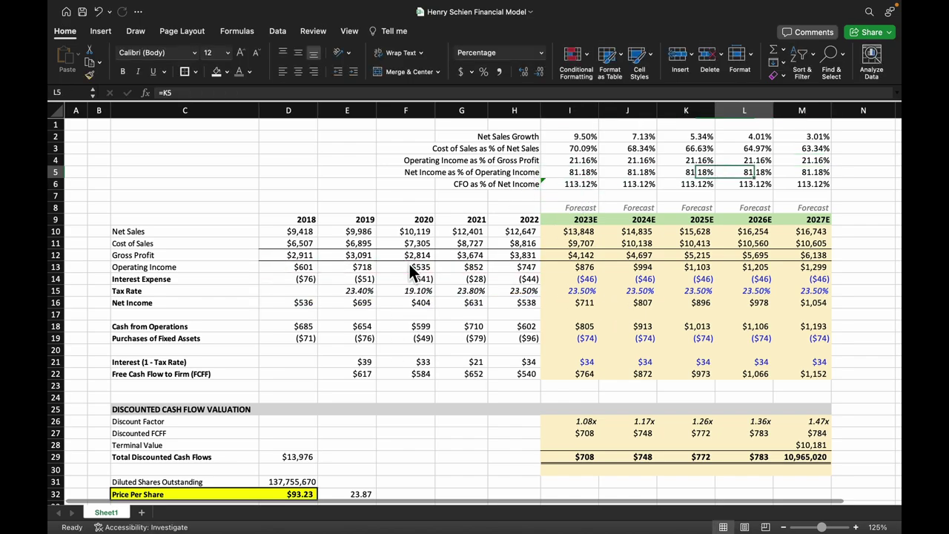
{"action": "key", "text": "Left"}
{"action": "key", "text": "Left"}
{"action": "key", "text": "Left"}
{"action": "key", "text": "Left"}
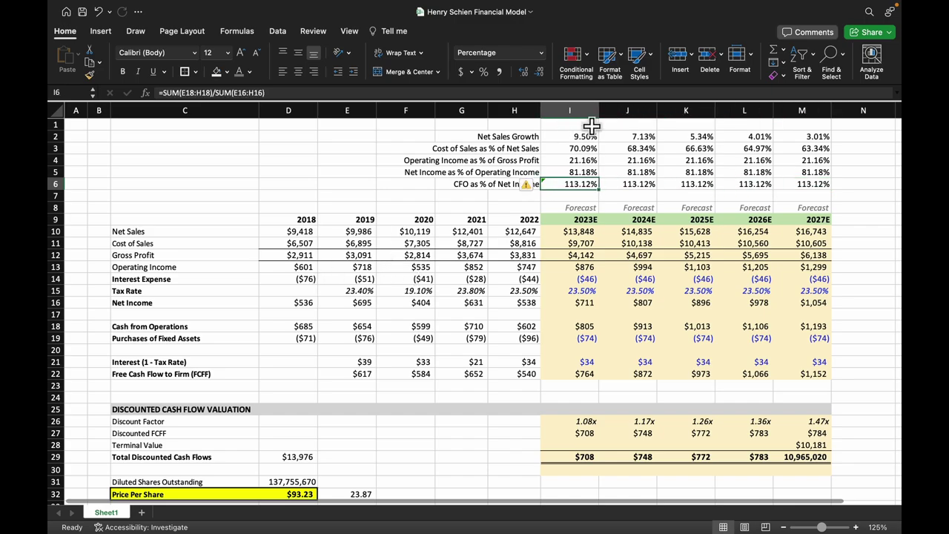
Examine the 2023E CFO as % of net income formula and the historical ranges it references
{"action": "double_click", "coordinate": [575, 189]}
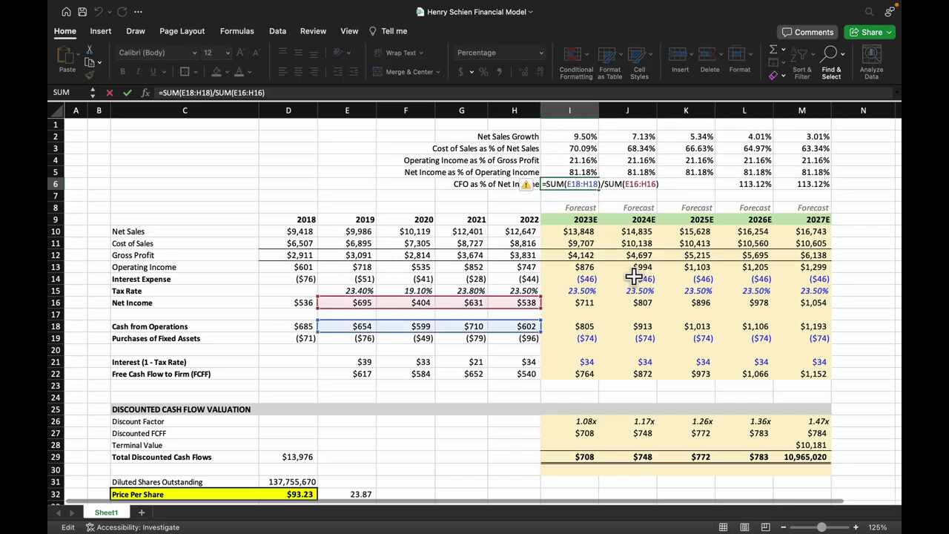
{"action": "scroll", "coordinate": [636, 274], "scroll_direction": "down", "scroll_amount": 3}
{"action": "scroll", "coordinate": [634, 275], "scroll_direction": "up", "scroll_amount": 2}
{"action": "scroll", "coordinate": [635, 276], "scroll_direction": "down", "scroll_amount": 1}
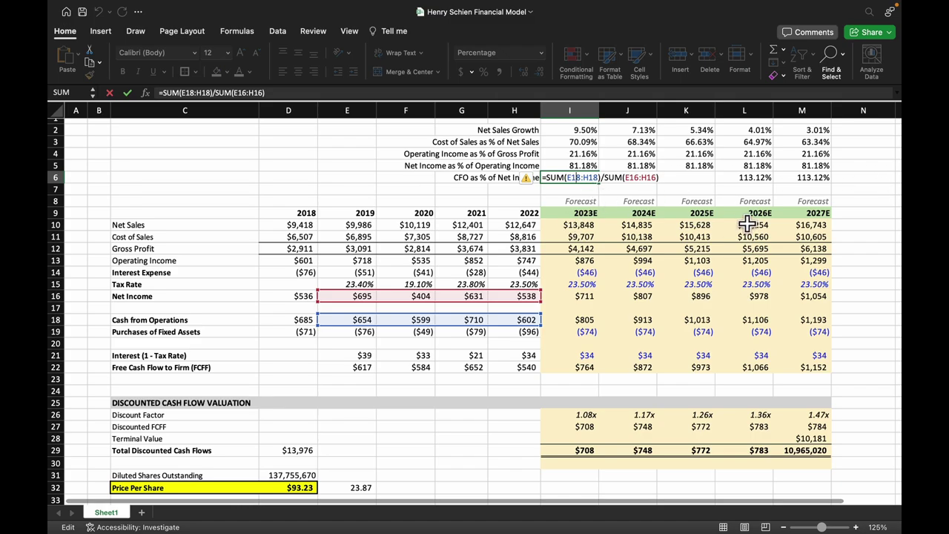
{"action": "key", "text": "Return"}
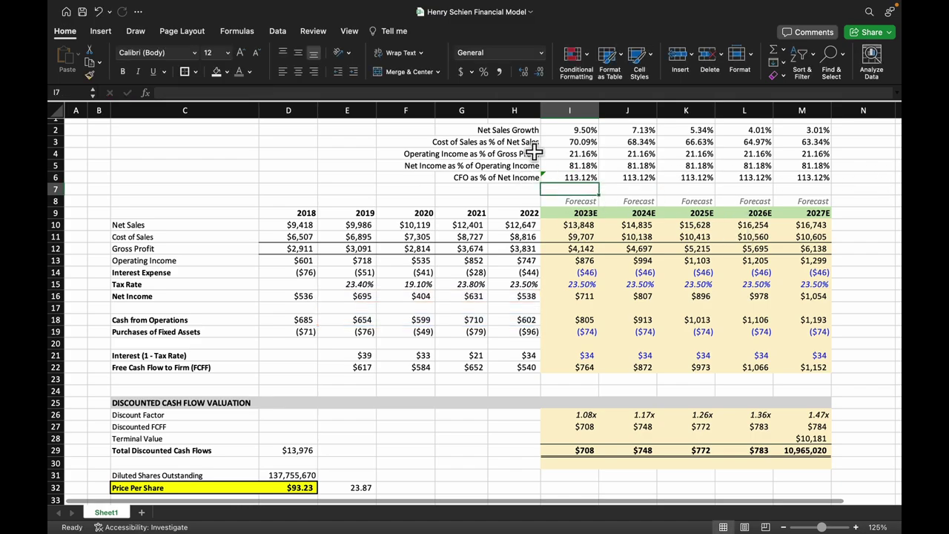
Examine the 2023E cash from operations and purchases of fixed assets formulas alongside the historical figures
{"action": "left_click", "coordinate": [292, 293]}
{"action": "left_click", "coordinate": [293, 286]}
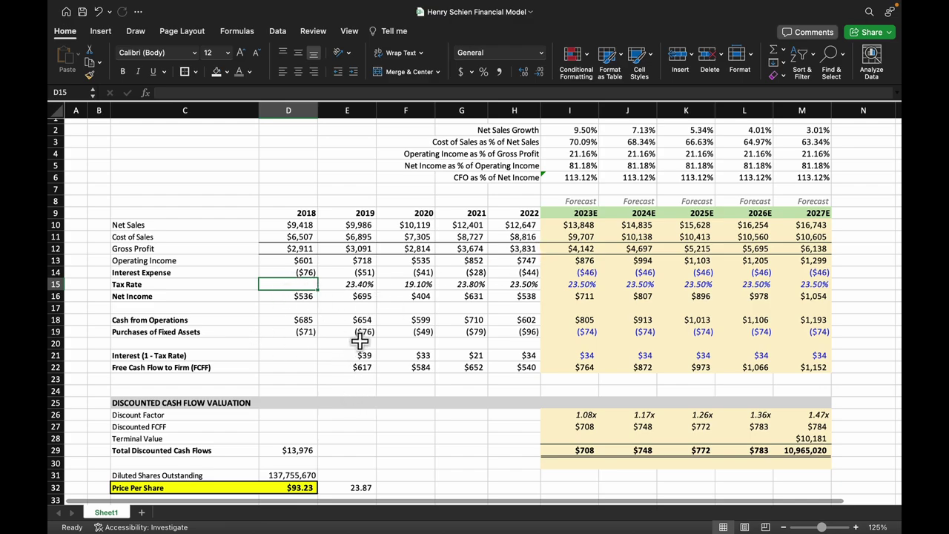
{"action": "left_click_drag", "start_coordinate": [360, 342], "coordinate": [485, 339]}
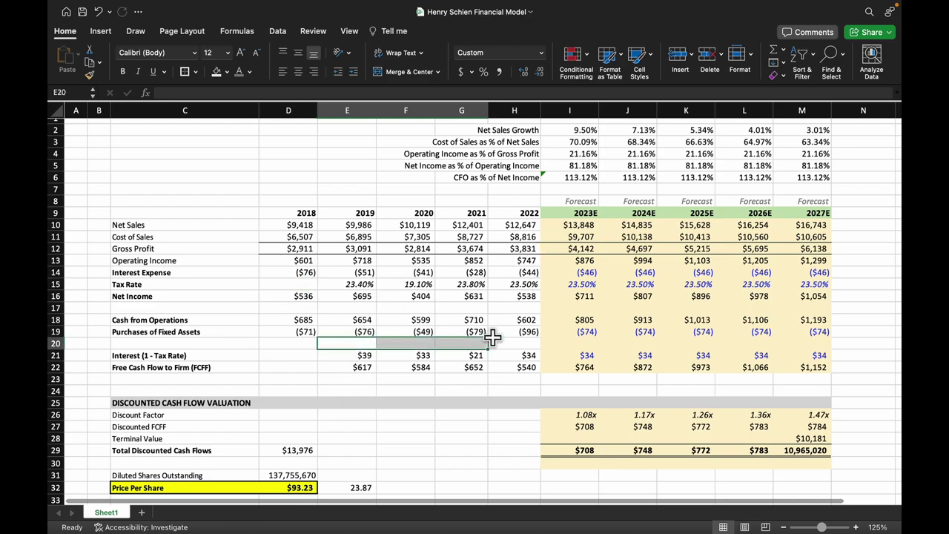
{"action": "left_click", "coordinate": [586, 322]}
{"action": "left_click", "coordinate": [587, 332]}
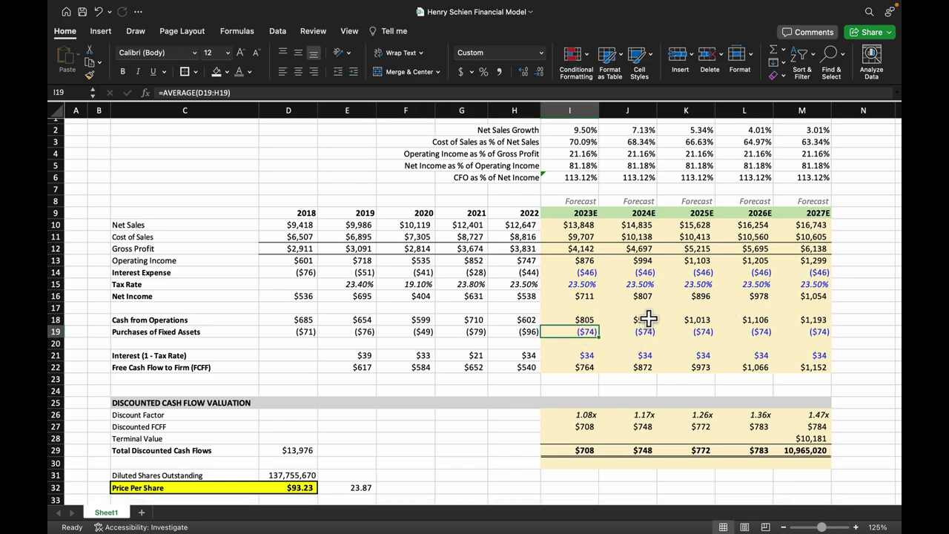
Examine the 2023E after-tax interest and free cash flow to firm formulas, then highlight the 2023E–2027E FCFF forecasts
{"action": "left_click", "coordinate": [583, 356]}
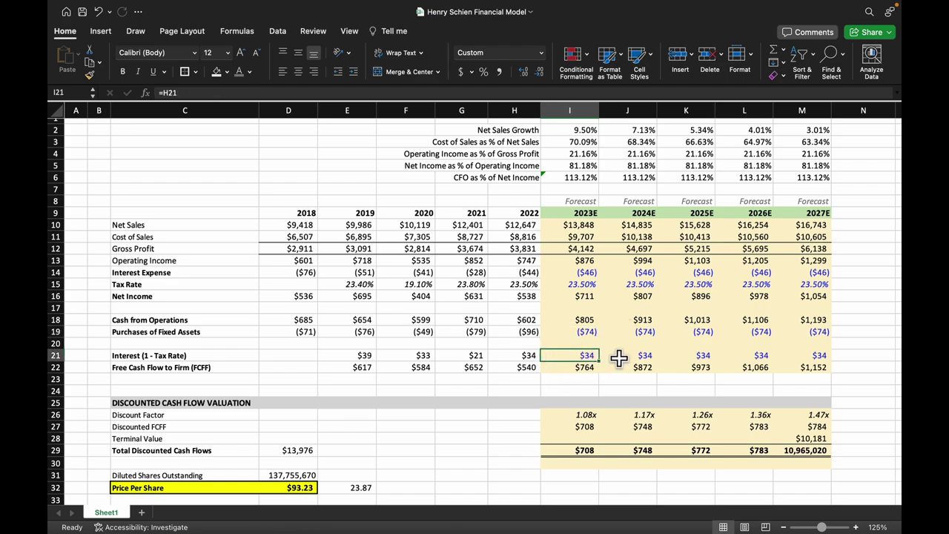
{"action": "left_click", "coordinate": [588, 368]}
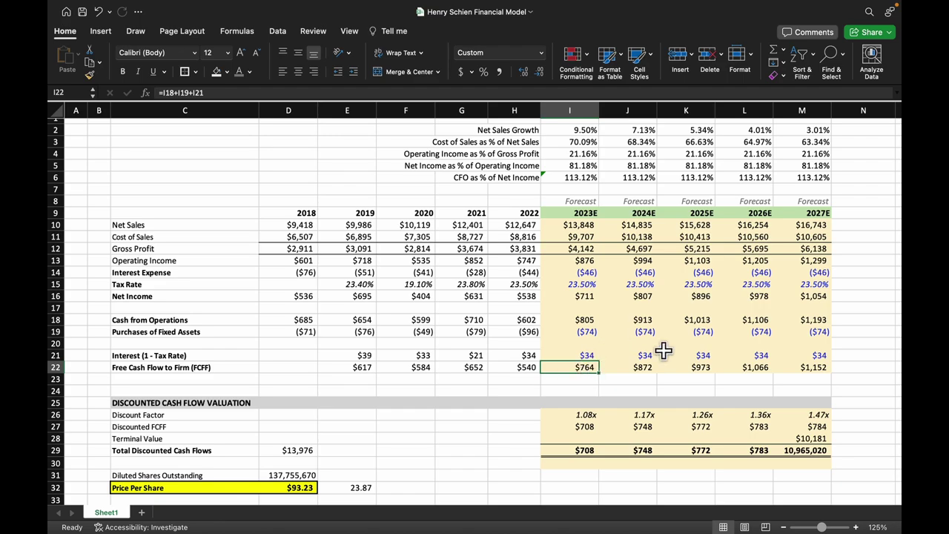
{"action": "key", "text": "Return"}
{"action": "scroll", "coordinate": [583, 328], "scroll_direction": "down", "scroll_amount": 4}
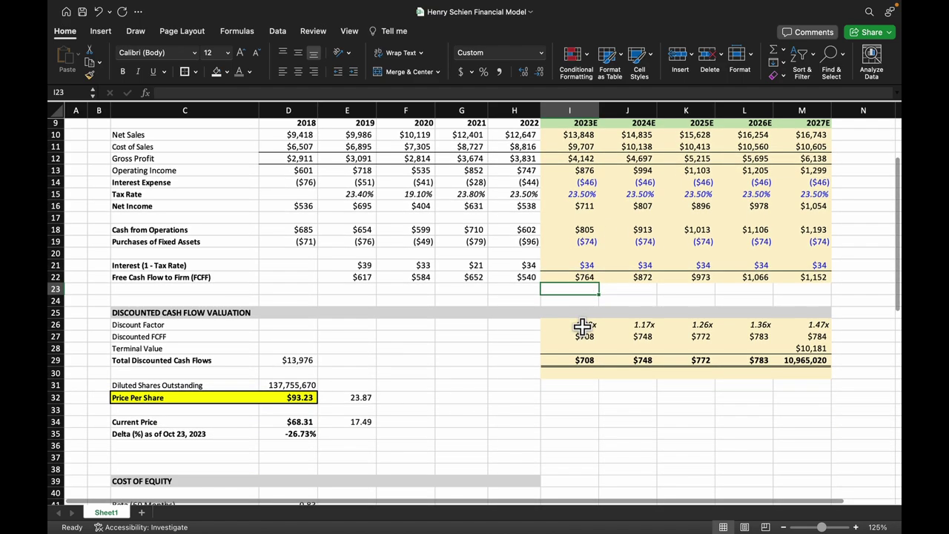
{"action": "left_click_drag", "start_coordinate": [818, 281], "coordinate": [587, 276]}
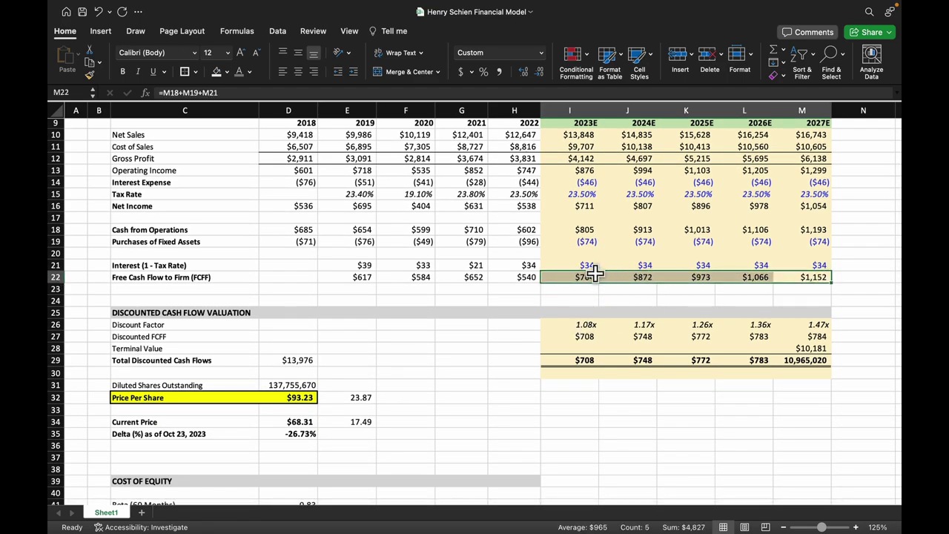
Inspect the 2023E discount factor formula and trace its reference to the WACC section
{"action": "scroll", "coordinate": [595, 273], "scroll_direction": "down", "scroll_amount": 2}
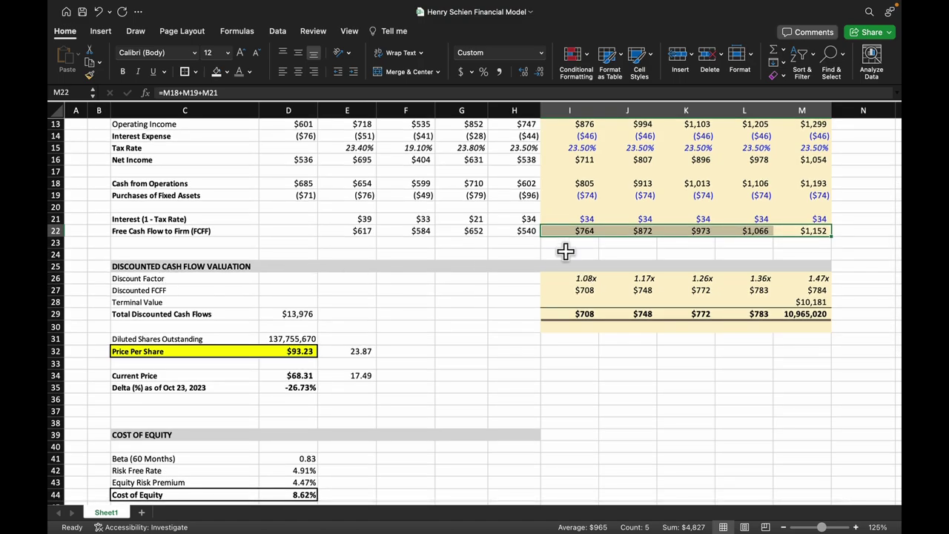
{"action": "left_click", "coordinate": [572, 278]}
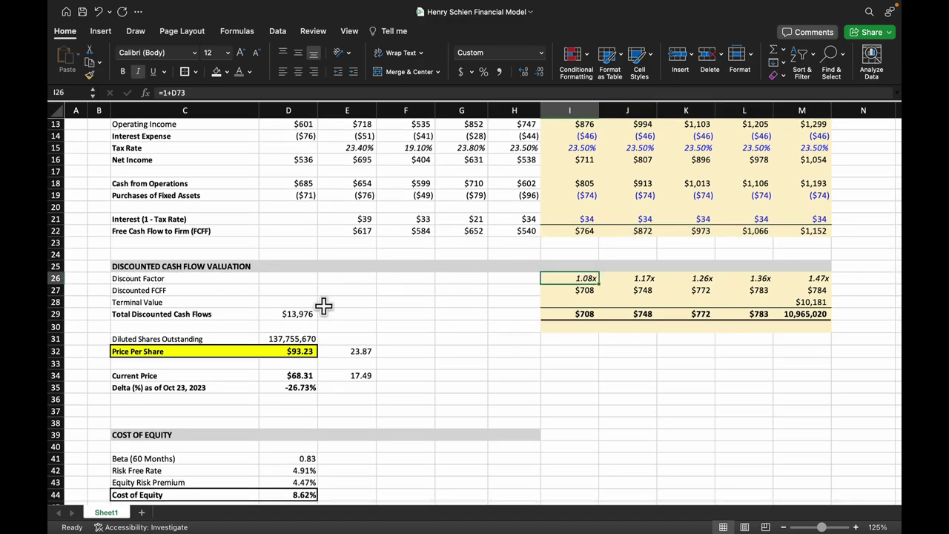
{"action": "scroll", "coordinate": [356, 302], "scroll_direction": "down", "scroll_amount": 10}
{"action": "scroll", "coordinate": [324, 305], "scroll_direction": "down", "scroll_amount": 3}
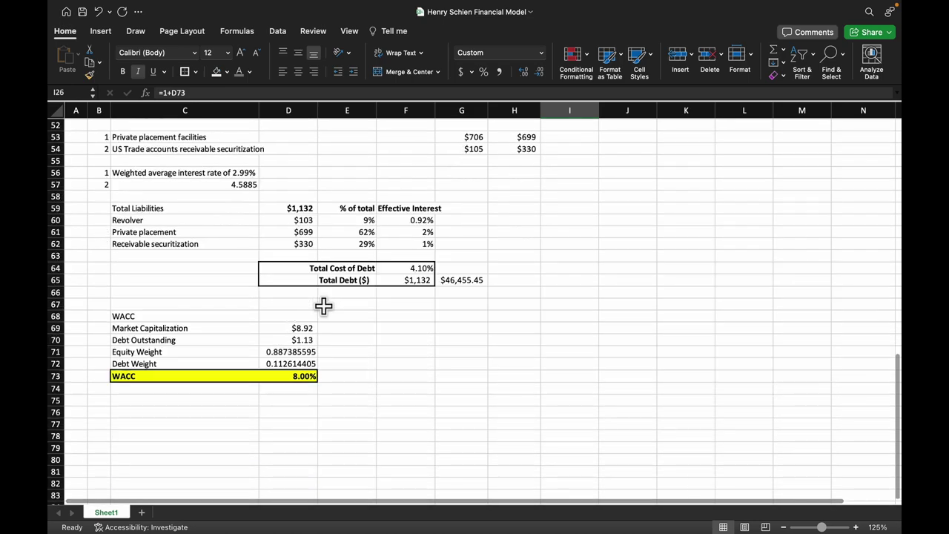
Show the WACC percentage in D73 with four decimal places
{"action": "left_click", "coordinate": [313, 364]}
{"action": "left_click", "coordinate": [310, 376]}
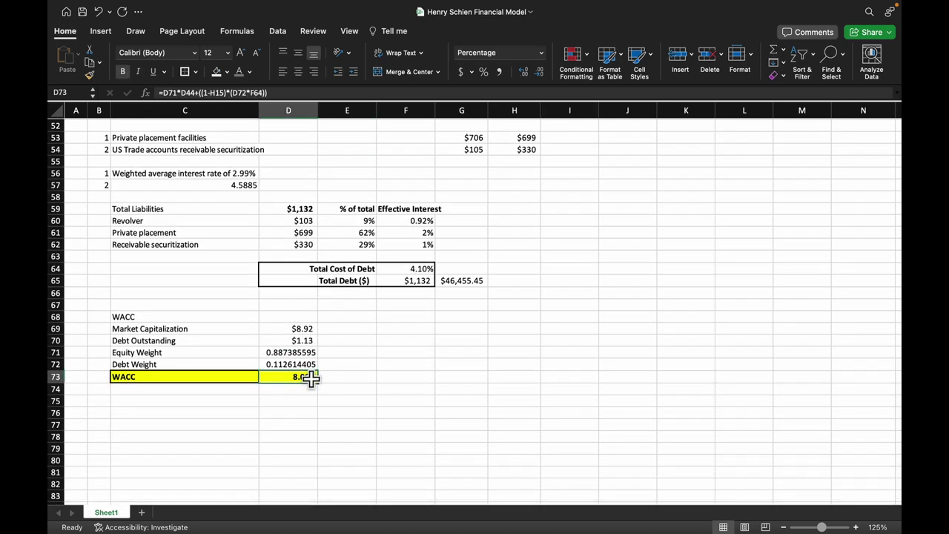
{"action": "left_click", "coordinate": [523, 72]}
Review the beta, risk free rate and equity risk premium inputs in the cost of equity section
{"action": "scroll", "coordinate": [353, 364], "scroll_direction": "up", "scroll_amount": 5}
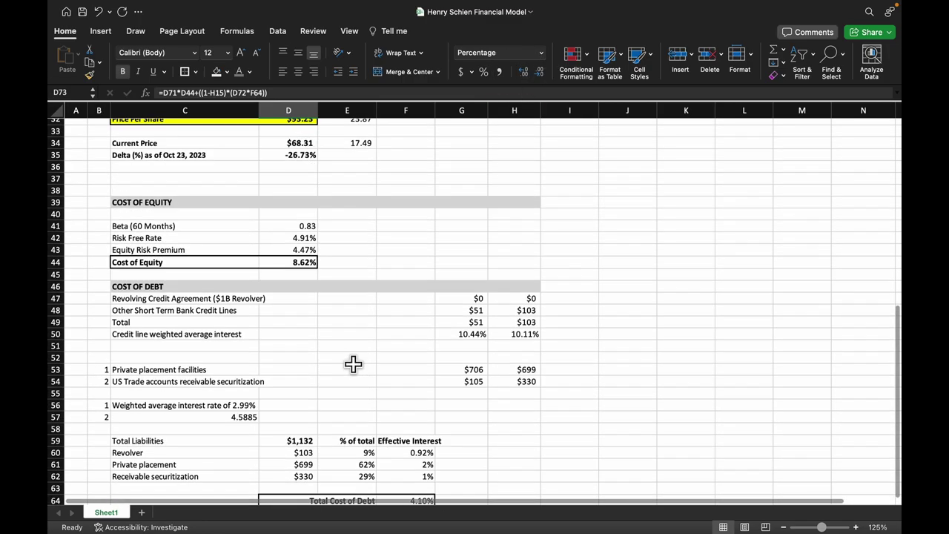
{"action": "scroll", "coordinate": [353, 364], "scroll_direction": "up", "scroll_amount": 3}
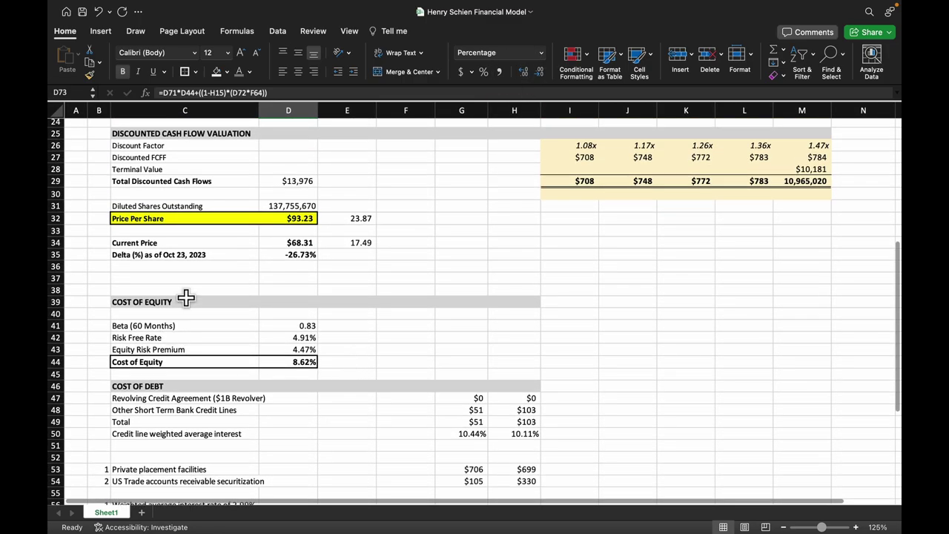
{"action": "scroll", "coordinate": [212, 308], "scroll_direction": "down", "scroll_amount": 3}
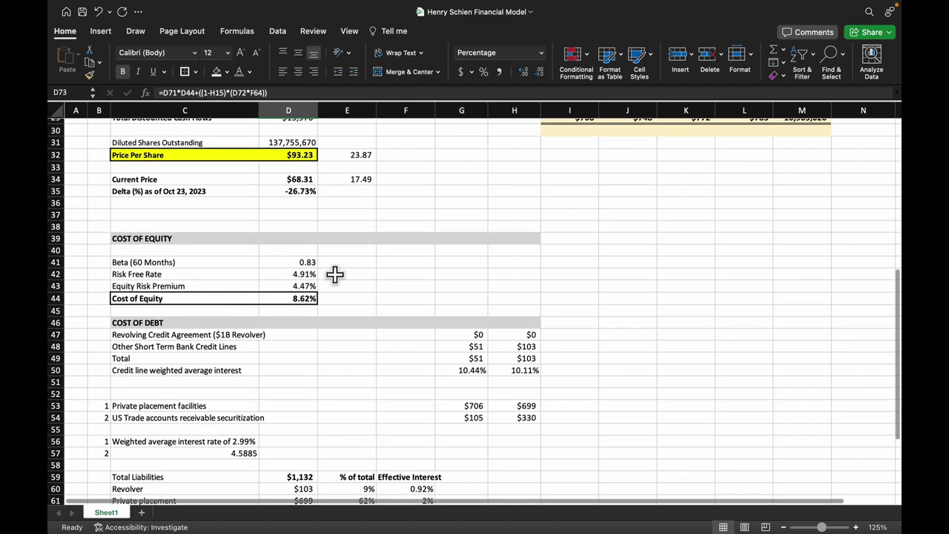
{"action": "left_click", "coordinate": [302, 264]}
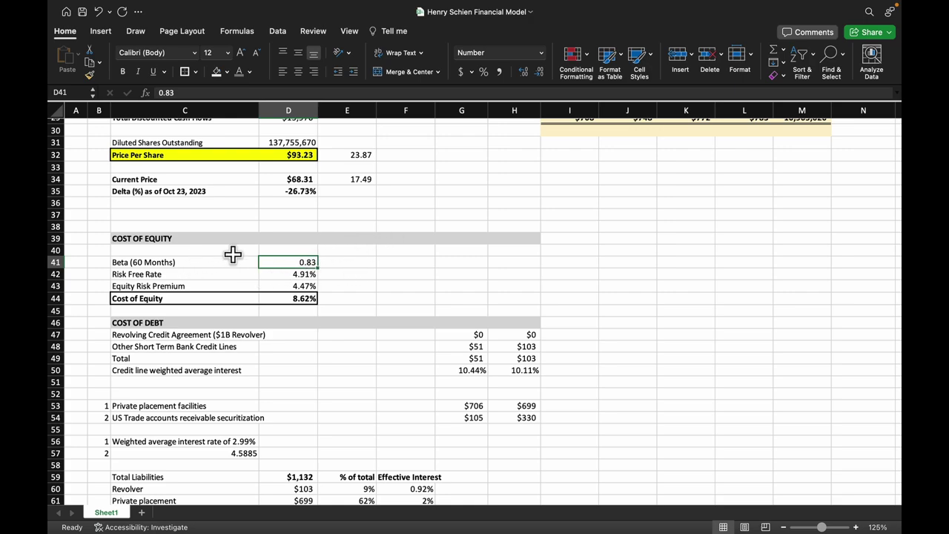
{"action": "left_click", "coordinate": [306, 275]}
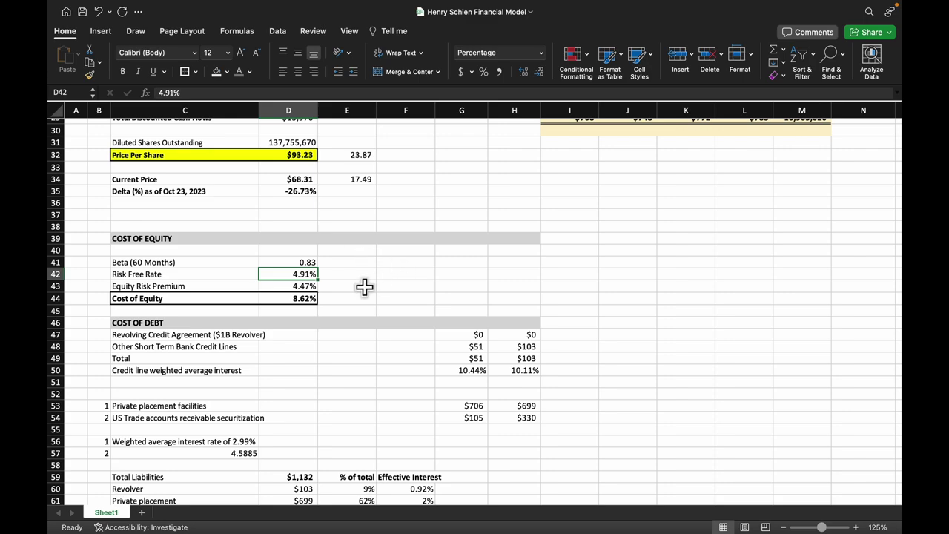
{"action": "left_click", "coordinate": [280, 287]}
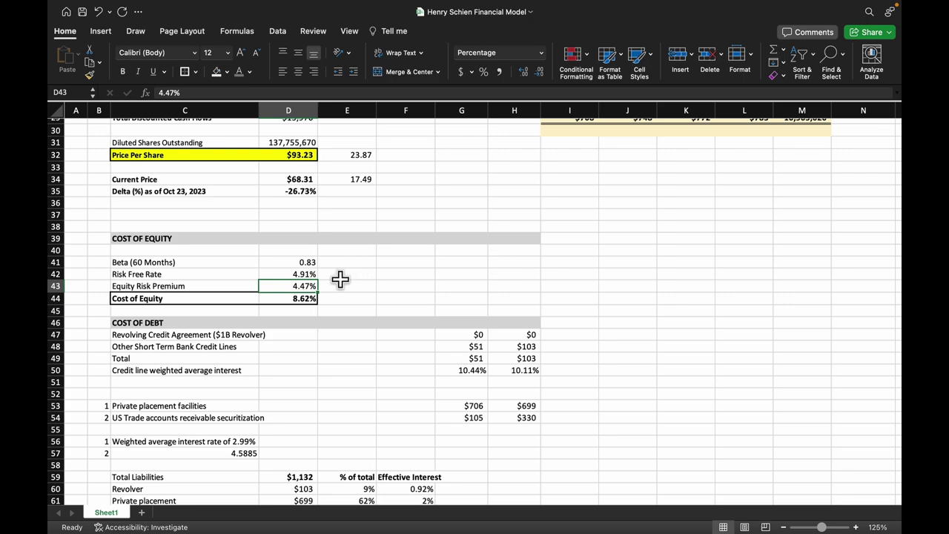
Inspect the cost of equity formula and the input cells it references
{"action": "left_click", "coordinate": [298, 299]}
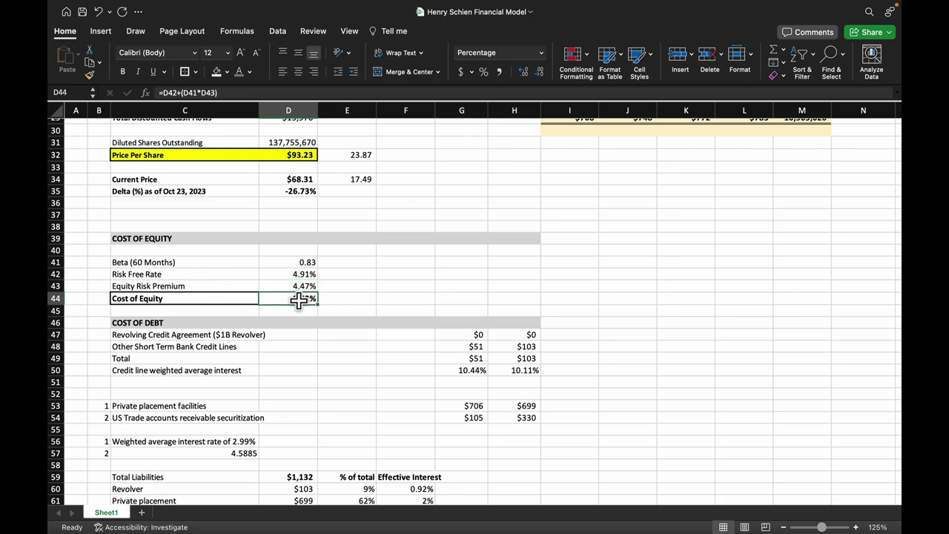
{"action": "double_click", "coordinate": [299, 299]}
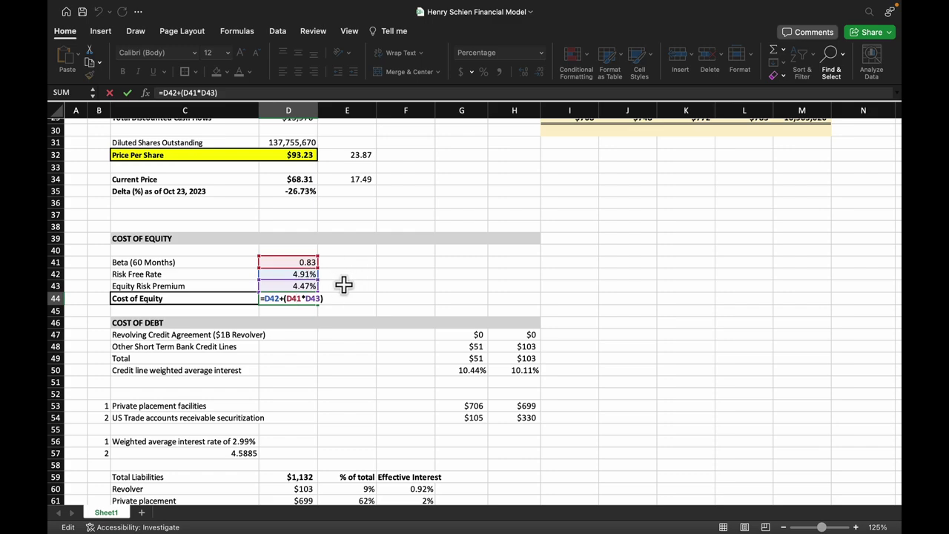
{"action": "key", "text": "Return"}
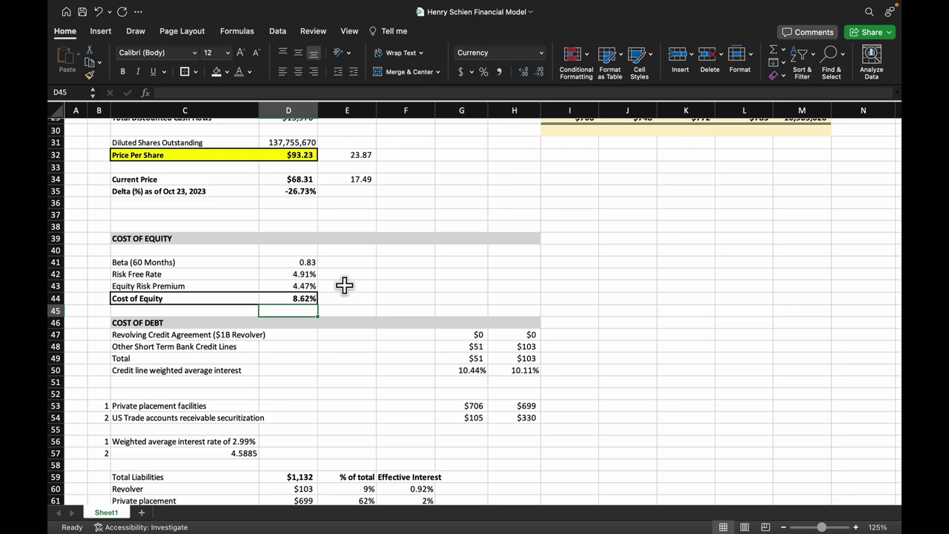
Examine the revolver, short-term credit line, total and weighted average interest figures in G47:G50 of the cost of debt section
{"action": "scroll", "coordinate": [344, 285], "scroll_direction": "down", "scroll_amount": 4}
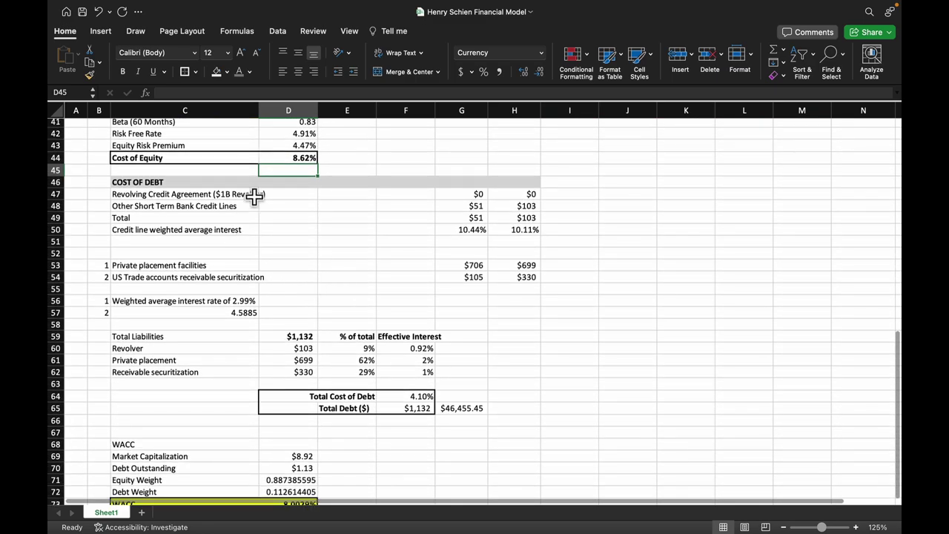
{"action": "left_click", "coordinate": [477, 197]}
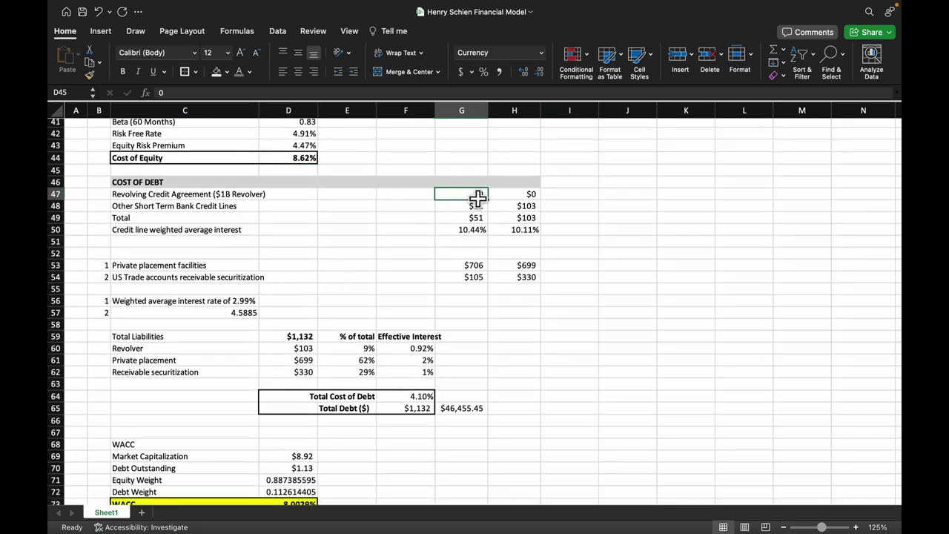
{"action": "left_click_drag", "start_coordinate": [477, 197], "coordinate": [475, 230]}
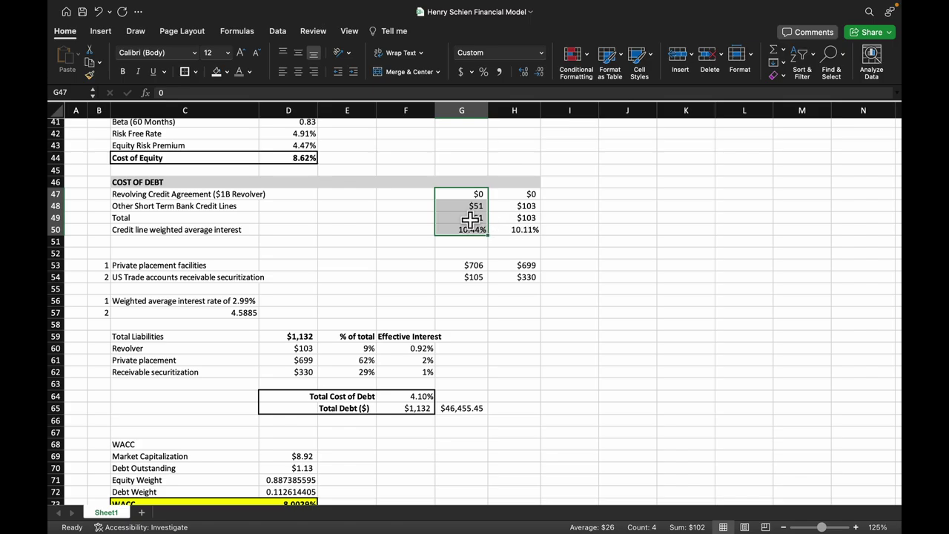
Copy the 2021 and 2022 year headings from G9:H9 to G46:H46 above the cost of debt figures
{"action": "scroll", "coordinate": [471, 215], "scroll_direction": "up", "scroll_amount": 1}
{"action": "left_click", "coordinate": [473, 201]}
{"action": "scroll", "coordinate": [473, 202], "scroll_direction": "up", "scroll_amount": 15}
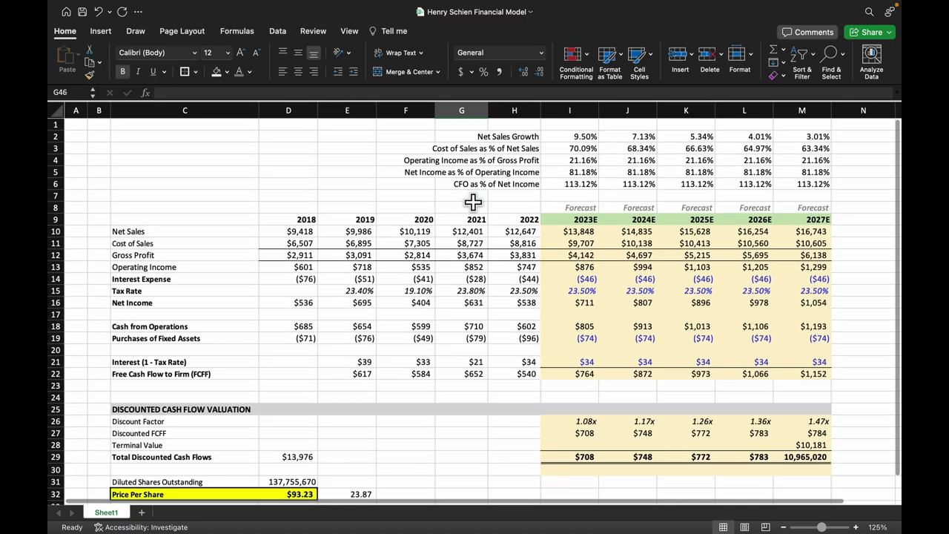
{"action": "scroll", "coordinate": [473, 202], "scroll_direction": "down", "scroll_amount": 2}
{"action": "left_click_drag", "start_coordinate": [475, 174], "coordinate": [511, 177]}
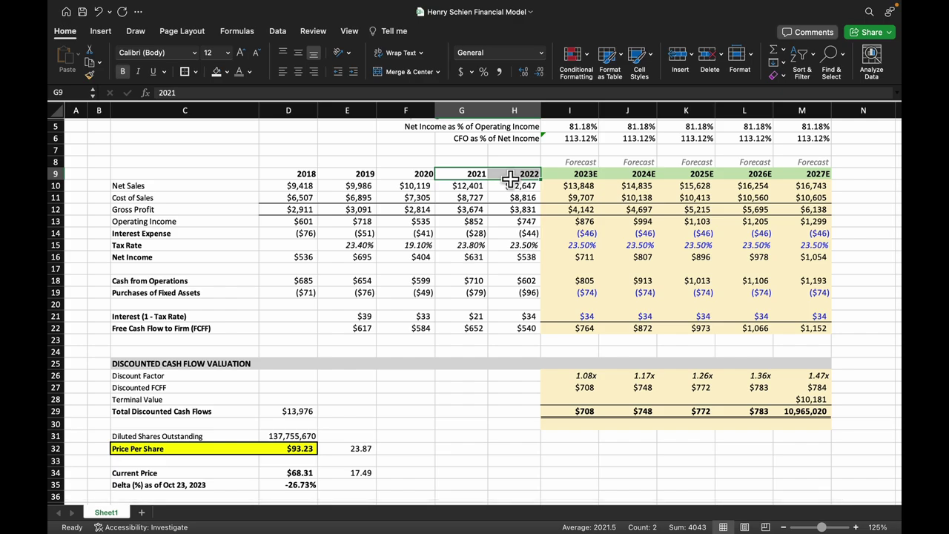
{"action": "key", "text": "super+c"}
{"action": "scroll", "coordinate": [477, 339], "scroll_direction": "down", "scroll_amount": 16}
{"action": "left_click", "coordinate": [477, 234]}
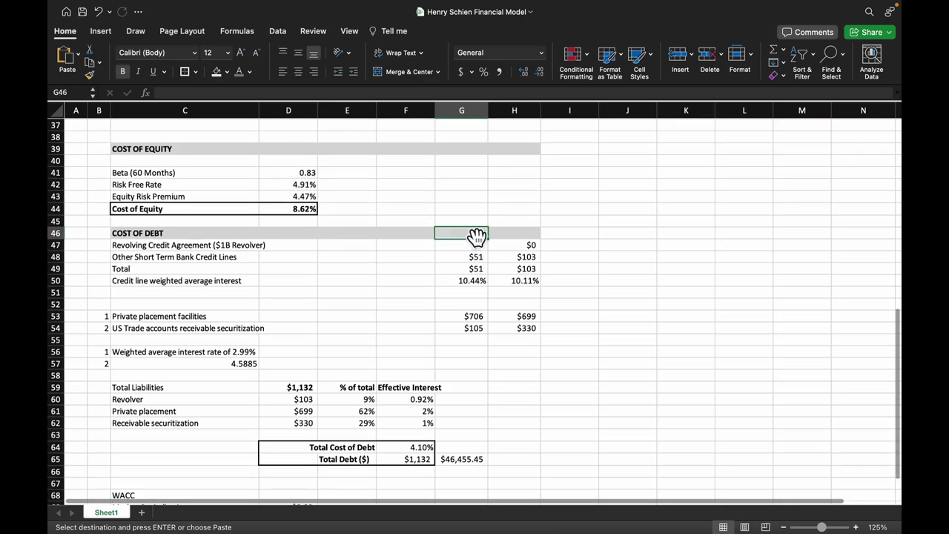
{"action": "key", "text": "super+v"}
{"action": "left_click", "coordinate": [569, 270]}
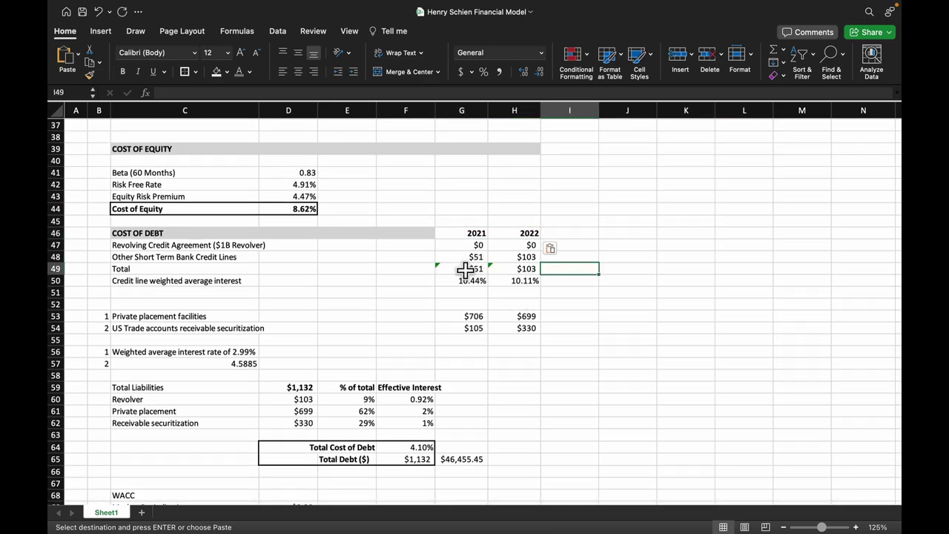
Add a bottom border under the 2021 and 2022 other short term bank credit line amounts, above the totals
{"action": "left_click_drag", "start_coordinate": [473, 259], "coordinate": [496, 258]}
{"action": "key", "text": "Escape"}
Review the 2021 credit line weighted average interest and the 2021 and 2022 private placement facilities balances
{"action": "key", "text": "Down"}
{"action": "key", "text": "Down"}
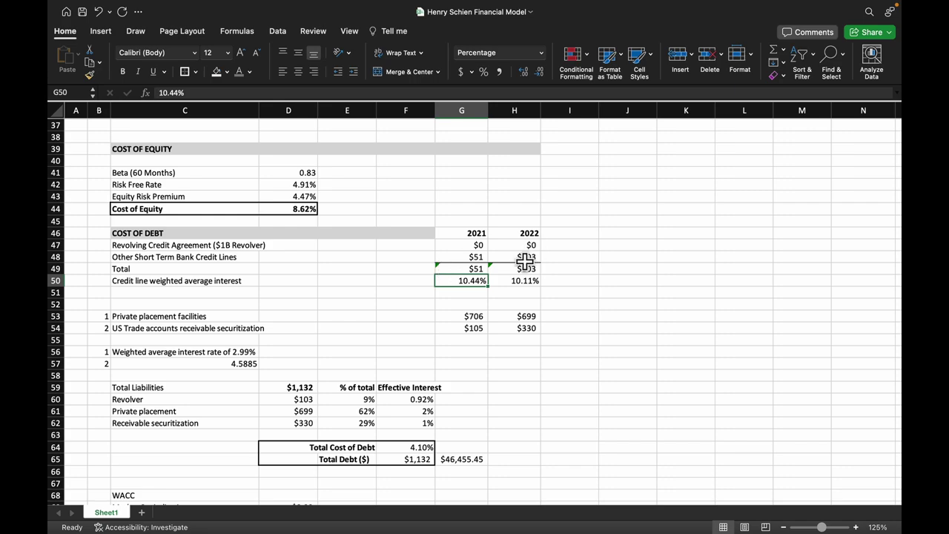
{"action": "left_click_drag", "start_coordinate": [481, 317], "coordinate": [513, 319]}
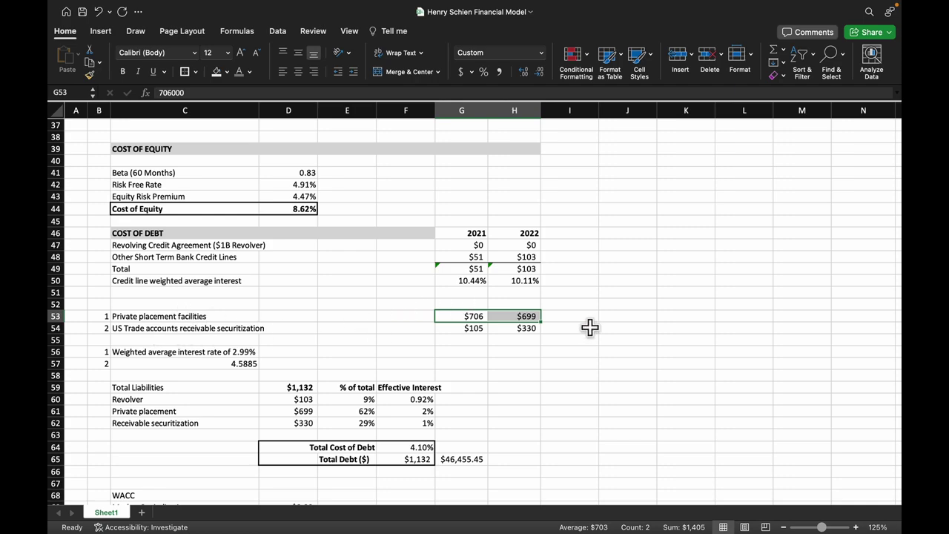
Inspect the private placement amount's formula in the total liabilities breakdown and trace it to the 2022 private placement facilities figure
{"action": "scroll", "coordinate": [390, 354], "scroll_direction": "down", "scroll_amount": 5}
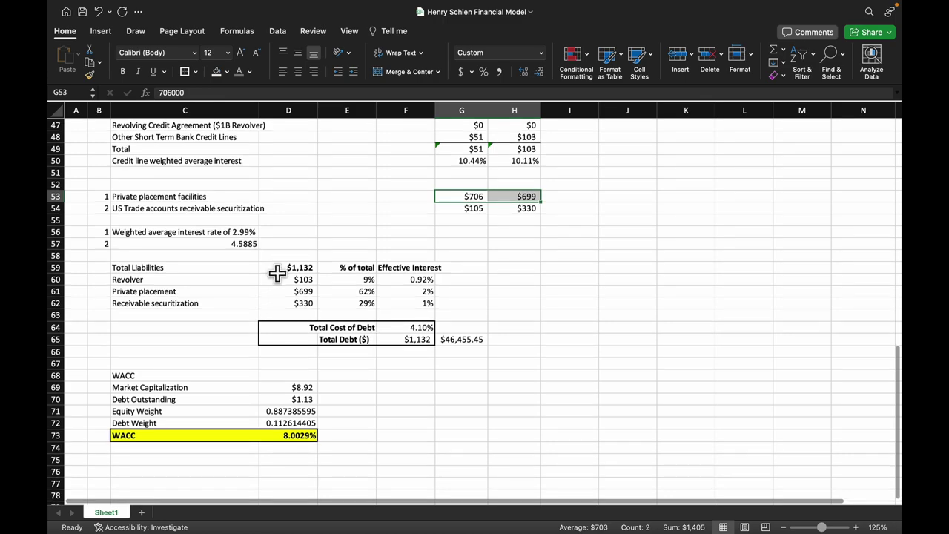
{"action": "left_click", "coordinate": [290, 291]}
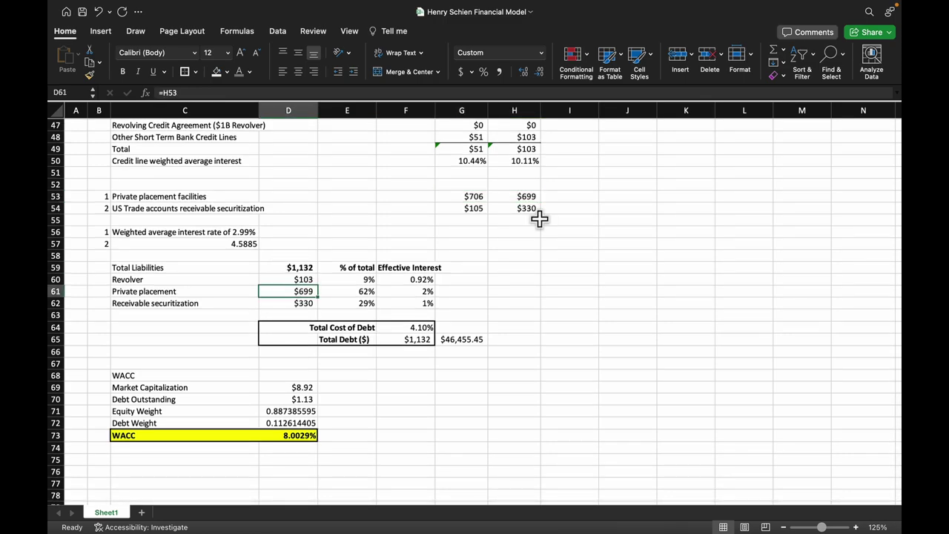
{"action": "scroll", "coordinate": [540, 219], "scroll_direction": "up", "scroll_amount": 2}
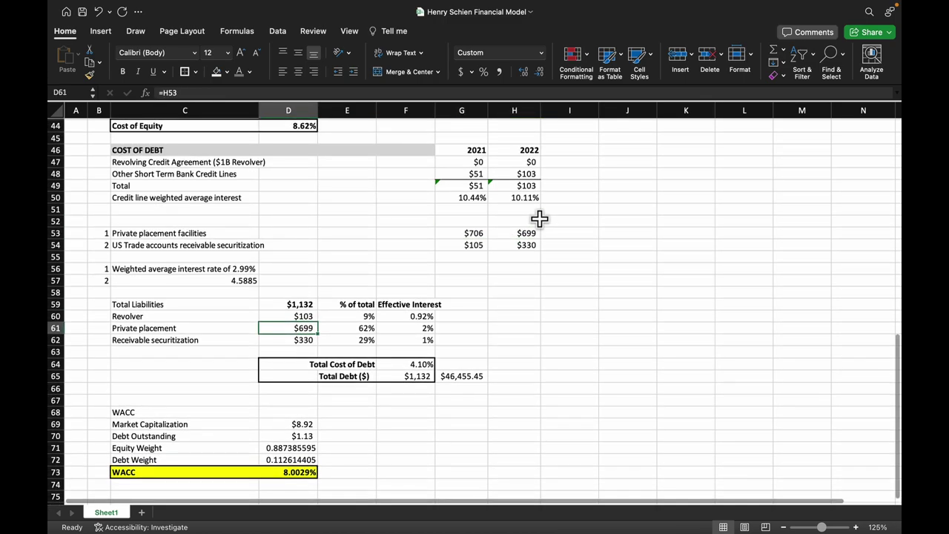
{"action": "double_click", "coordinate": [303, 330]}
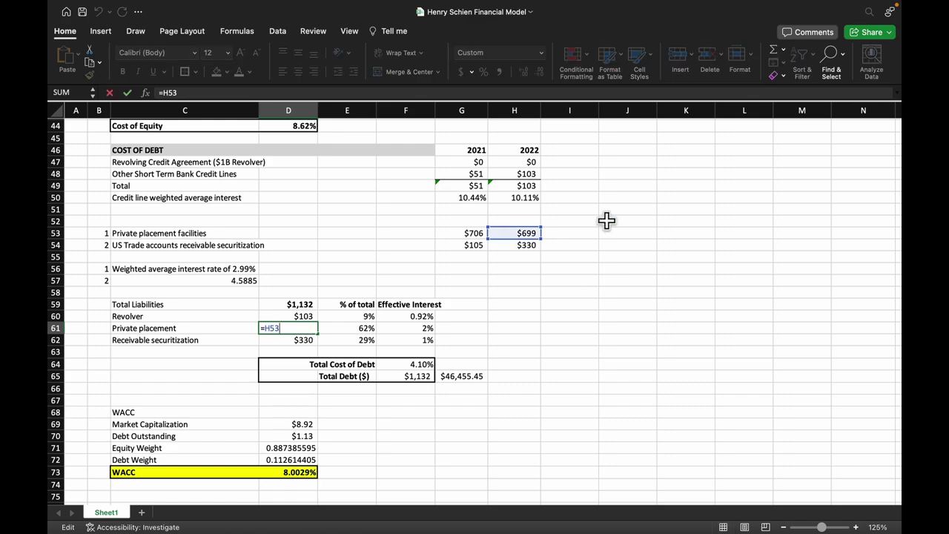
{"action": "key", "text": "Return"}
Check the % of total formulas for the revolver and the private placement against total liabilities
{"action": "left_click", "coordinate": [349, 317]}
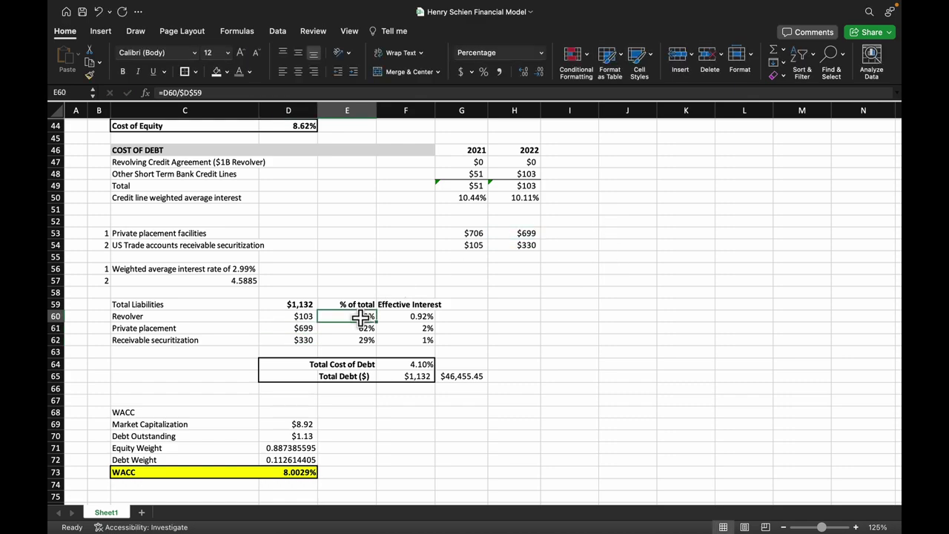
{"action": "double_click", "coordinate": [349, 317]}
{"action": "key", "text": "Return"}
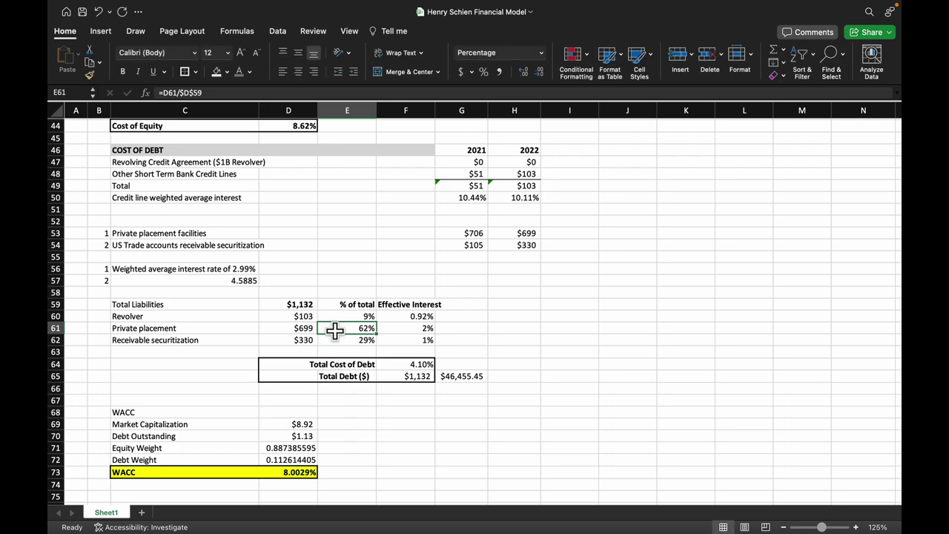
{"action": "double_click", "coordinate": [332, 330]}
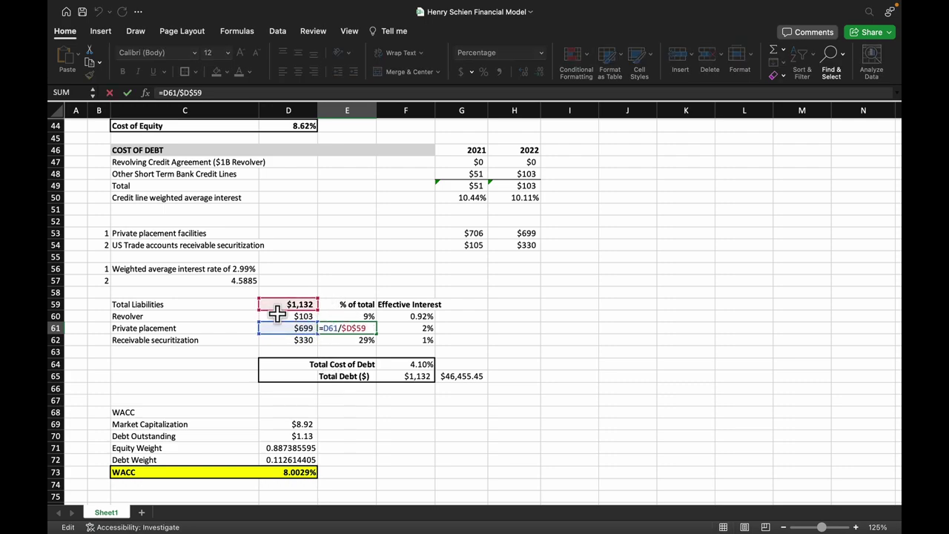
{"action": "key", "text": "Return"}
Format the effective interest percentages in F60:F62 to three decimal places
{"action": "left_click_drag", "start_coordinate": [405, 316], "coordinate": [408, 343]}
{"action": "left_click", "coordinate": [523, 74]}
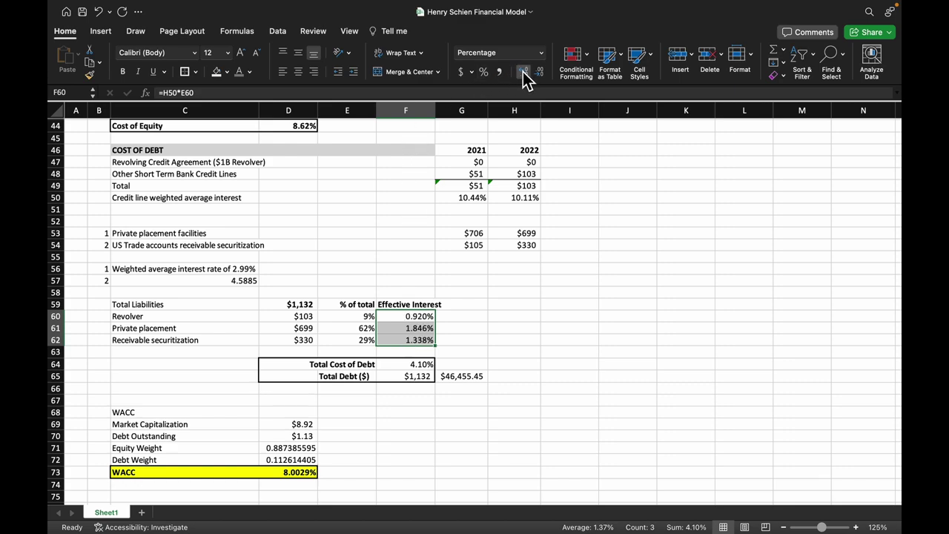
{"action": "left_click", "coordinate": [523, 74]}
{"action": "left_click", "coordinate": [540, 74]}
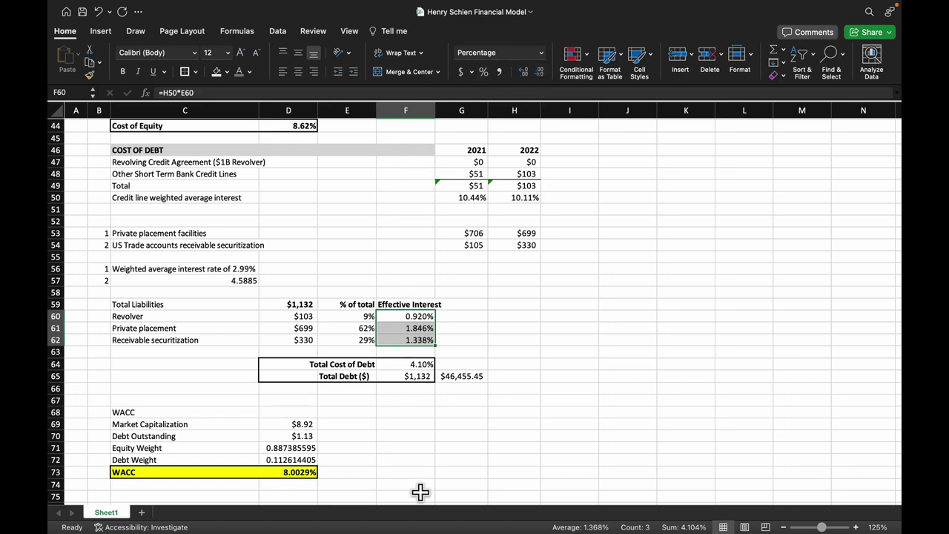
Inspect the effective interest formulas for the private placement and receivable securitization, and the total cost of debt formula
{"action": "left_click", "coordinate": [427, 330]}
{"action": "double_click", "coordinate": [428, 329]}
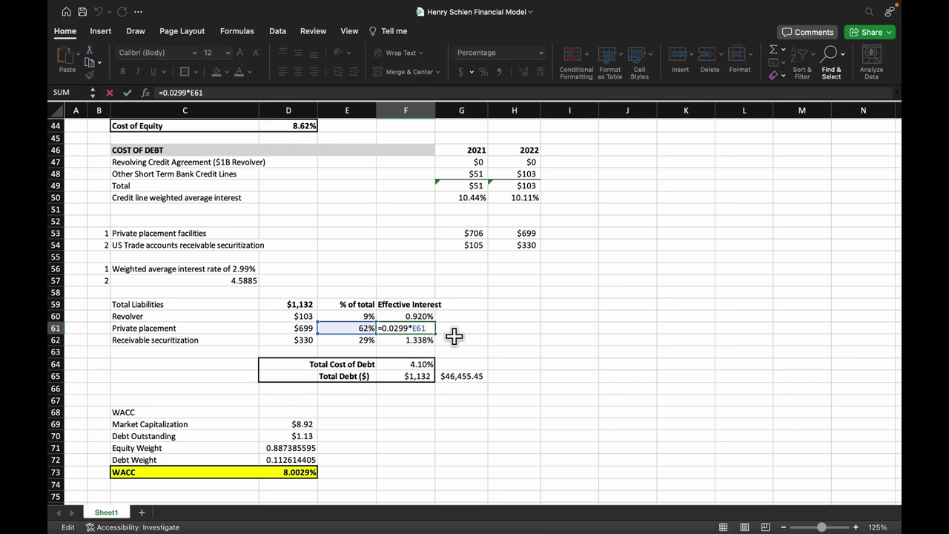
{"action": "key", "text": "Return"}
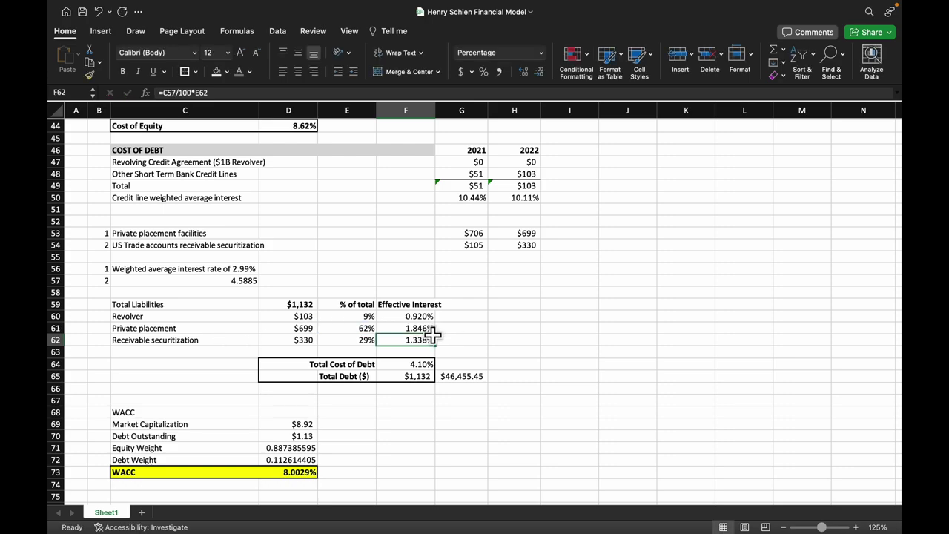
{"action": "double_click", "coordinate": [427, 339]}
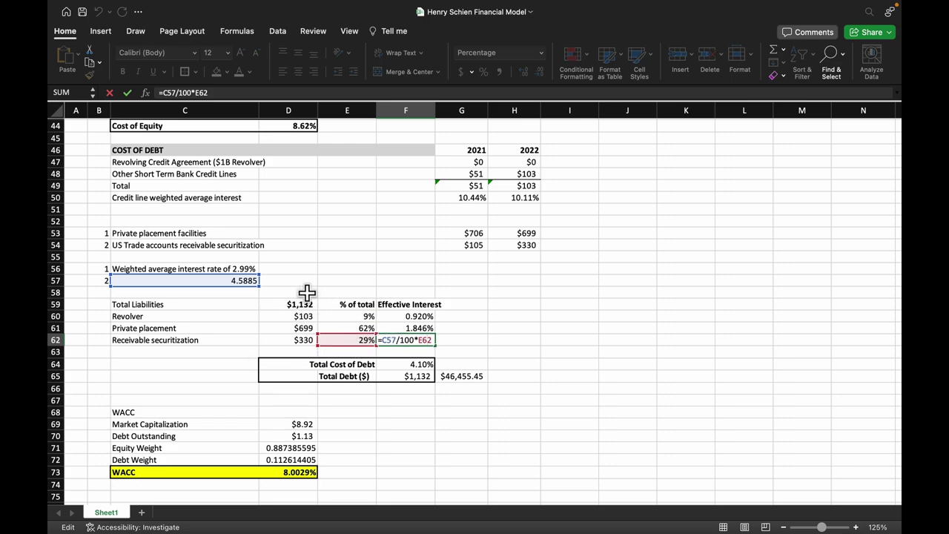
{"action": "key", "text": "Return"}
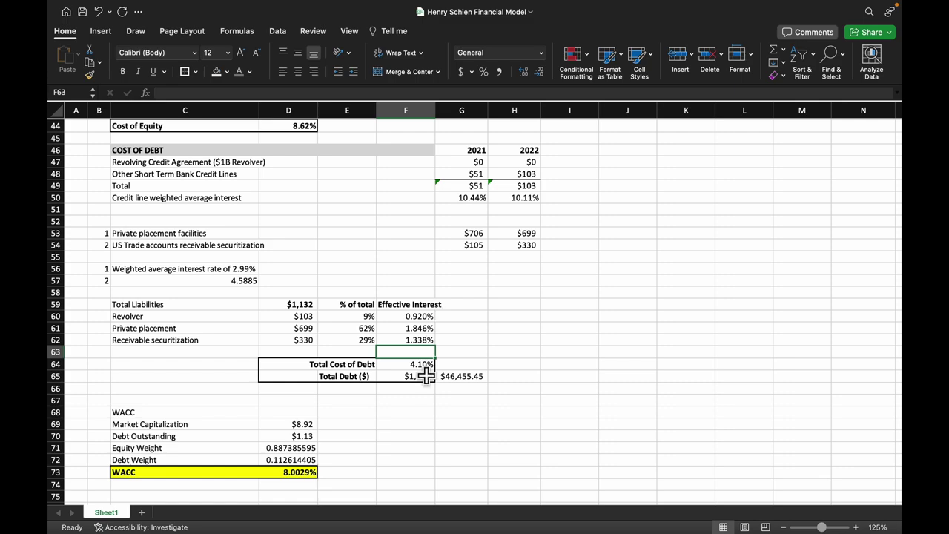
{"action": "double_click", "coordinate": [422, 364]}
{"action": "key", "text": "Return"}
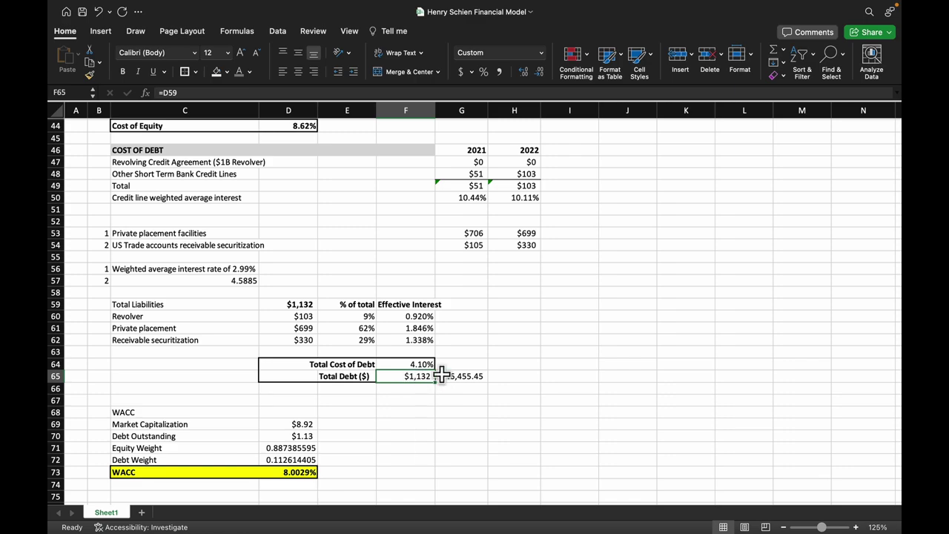
Review the WACC section's market capitalization and debt outstanding inputs and the equity and debt weight formulas
{"action": "scroll", "coordinate": [441, 375], "scroll_direction": "down", "scroll_amount": 3}
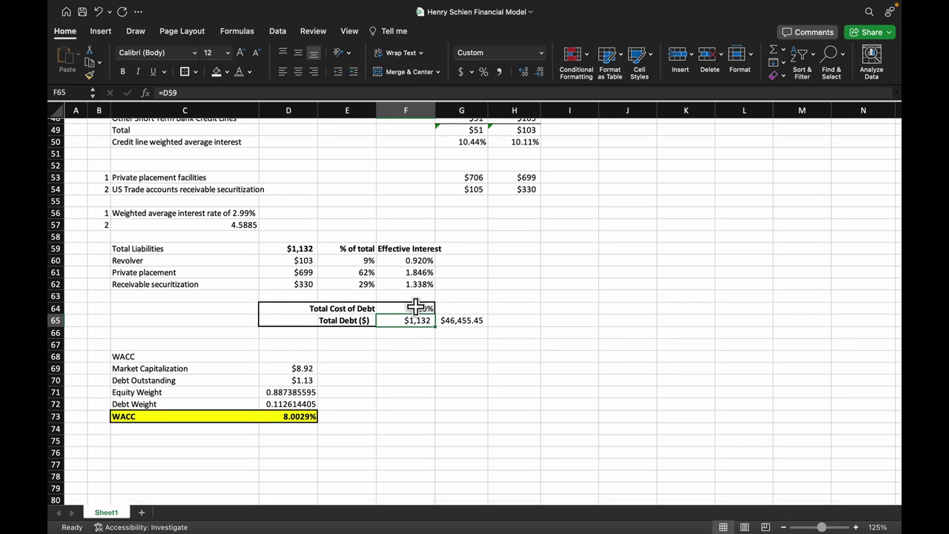
{"action": "scroll", "coordinate": [437, 333], "scroll_direction": "down", "scroll_amount": 4}
{"action": "left_click", "coordinate": [272, 285]}
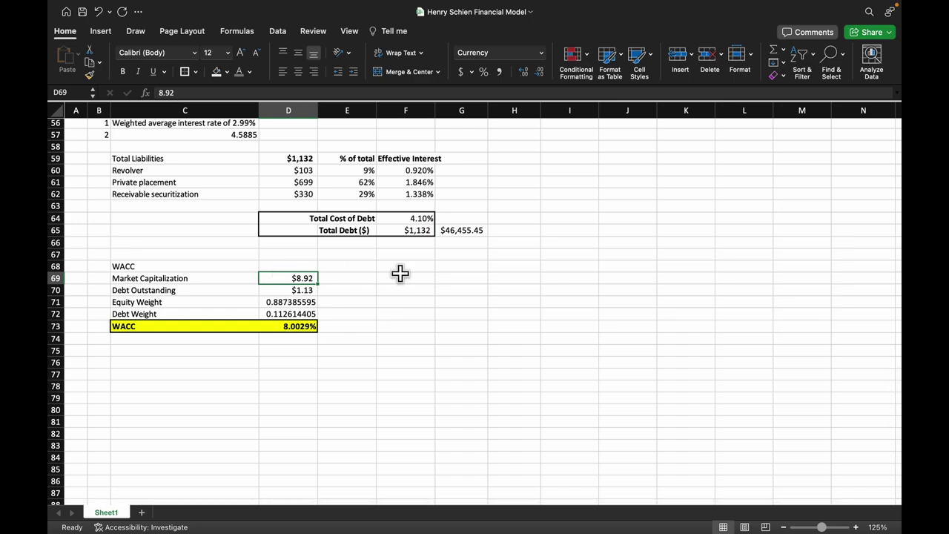
{"action": "scroll", "coordinate": [415, 273], "scroll_direction": "up", "scroll_amount": 1}
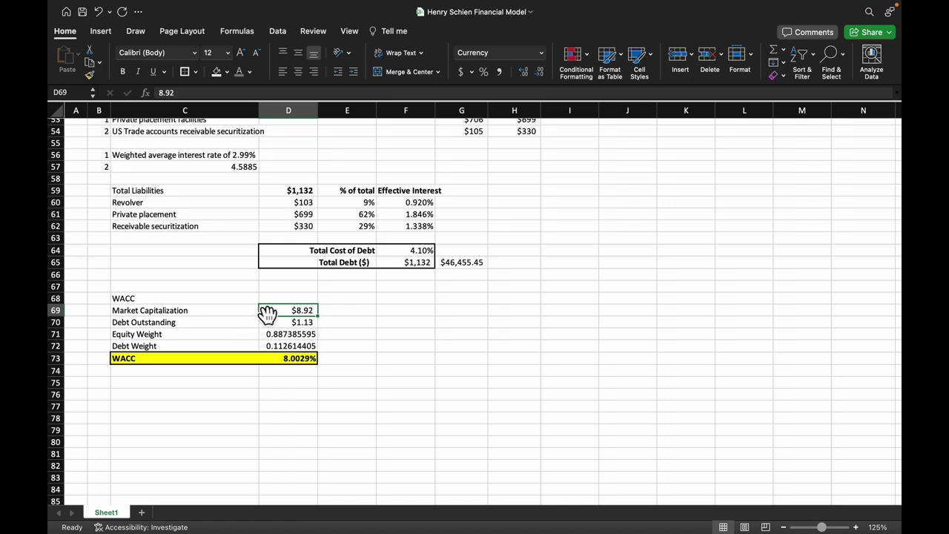
{"action": "left_click", "coordinate": [307, 320]}
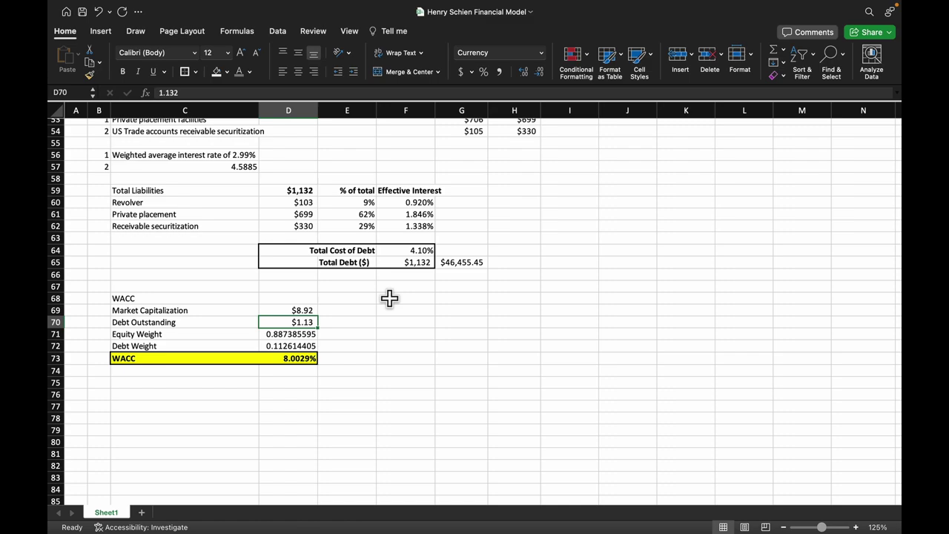
{"action": "left_click", "coordinate": [305, 335]}
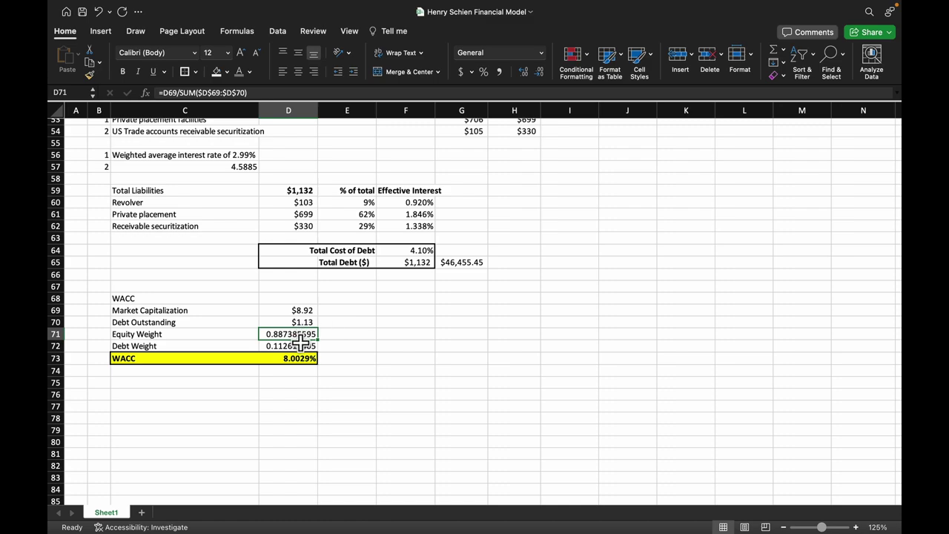
{"action": "left_click", "coordinate": [296, 346]}
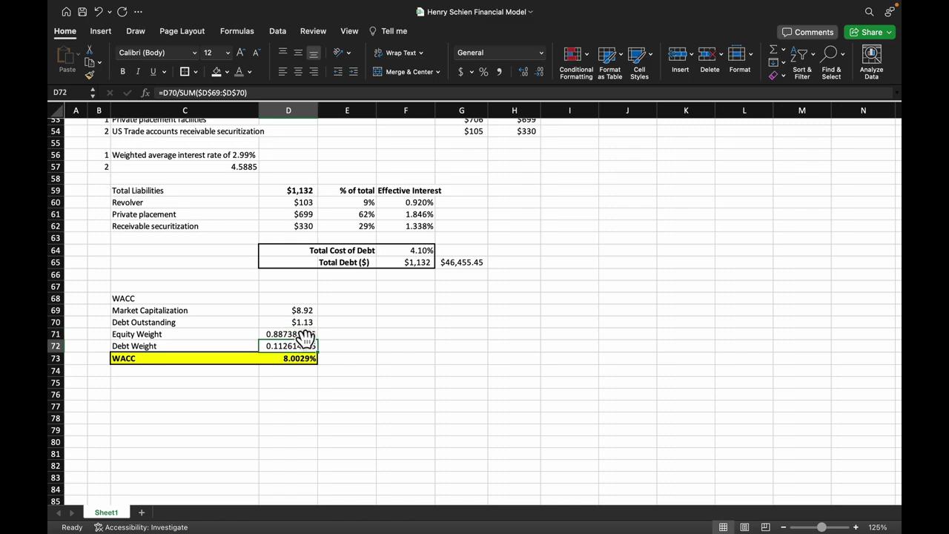
{"action": "left_click", "coordinate": [288, 335]}
{"action": "double_click", "coordinate": [303, 334]}
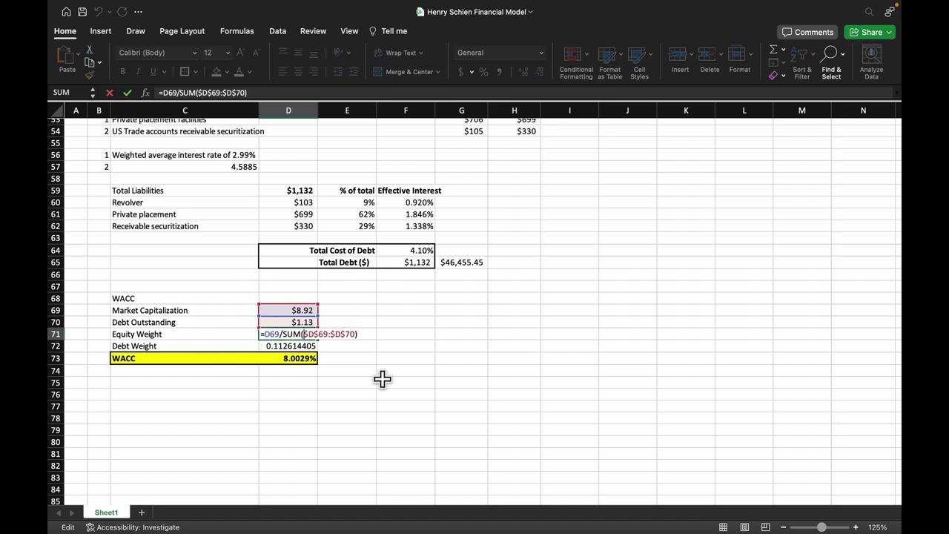
{"action": "key", "text": "Return"}
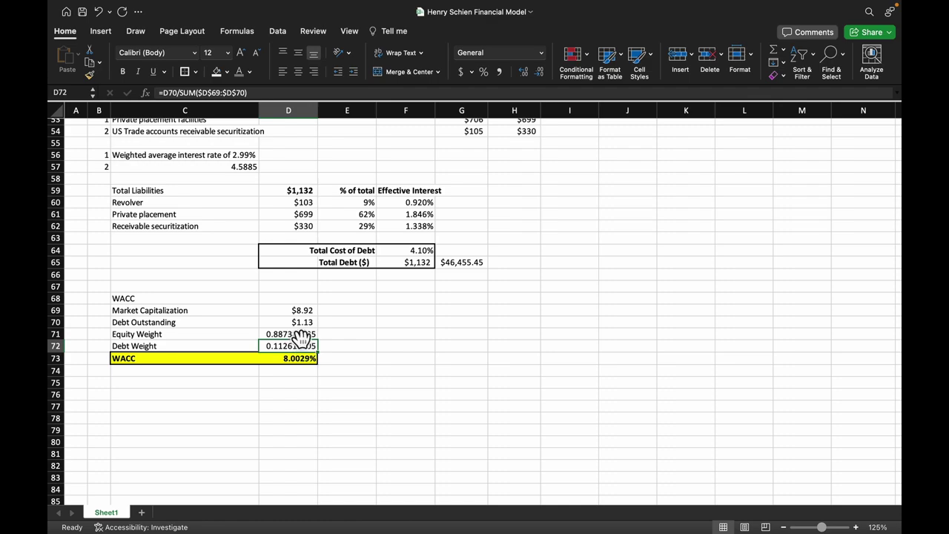
Trace the WACC formula in D73 to its weights, cost of equity, 2022 tax rate and total cost of debt
{"action": "double_click", "coordinate": [300, 361]}
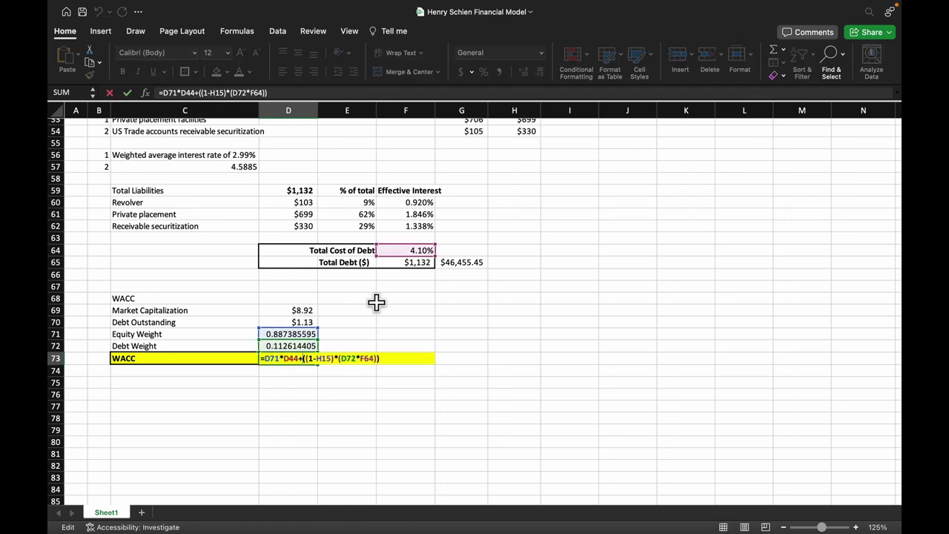
{"action": "scroll", "coordinate": [287, 301], "scroll_direction": "up", "scroll_amount": 1}
{"action": "scroll", "coordinate": [285, 300], "scroll_direction": "up", "scroll_amount": 5}
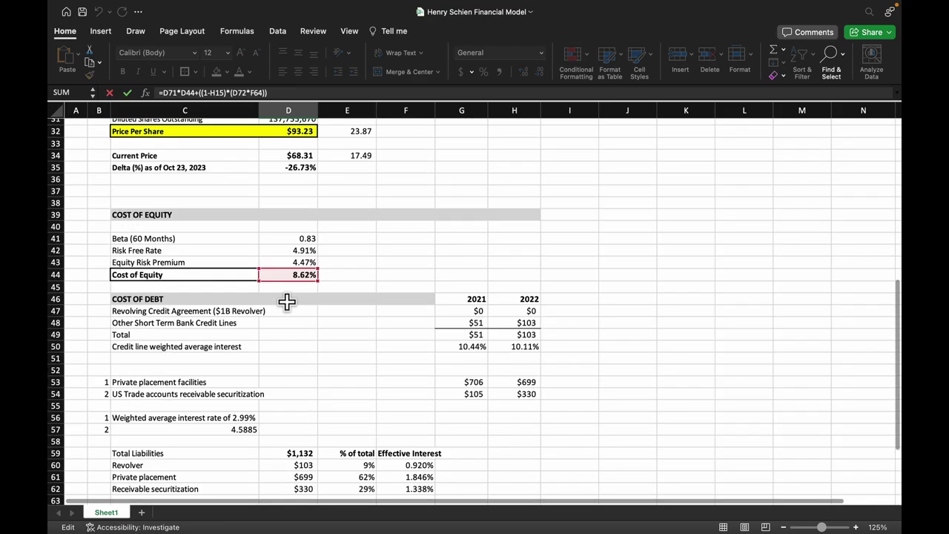
{"action": "scroll", "coordinate": [286, 303], "scroll_direction": "down", "scroll_amount": 7}
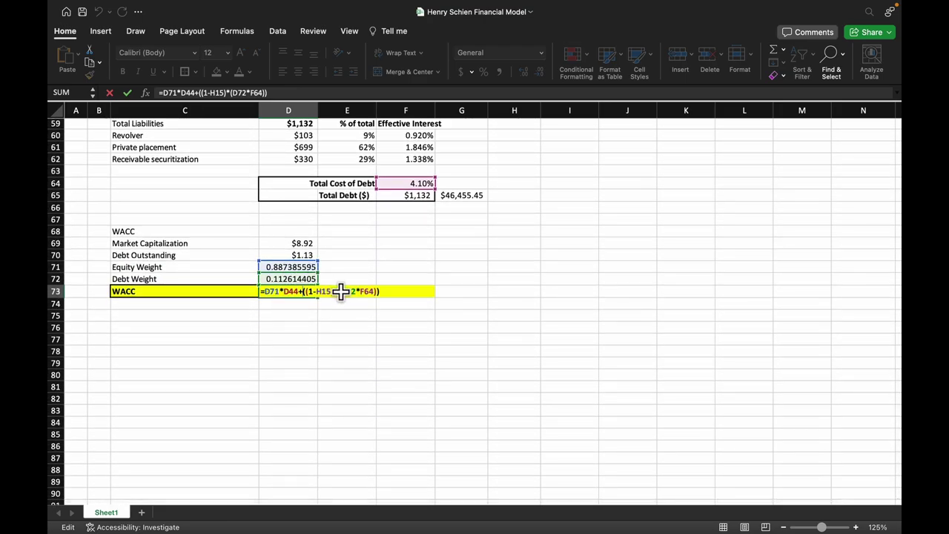
{"action": "scroll", "coordinate": [399, 276], "scroll_direction": "up", "scroll_amount": 2}
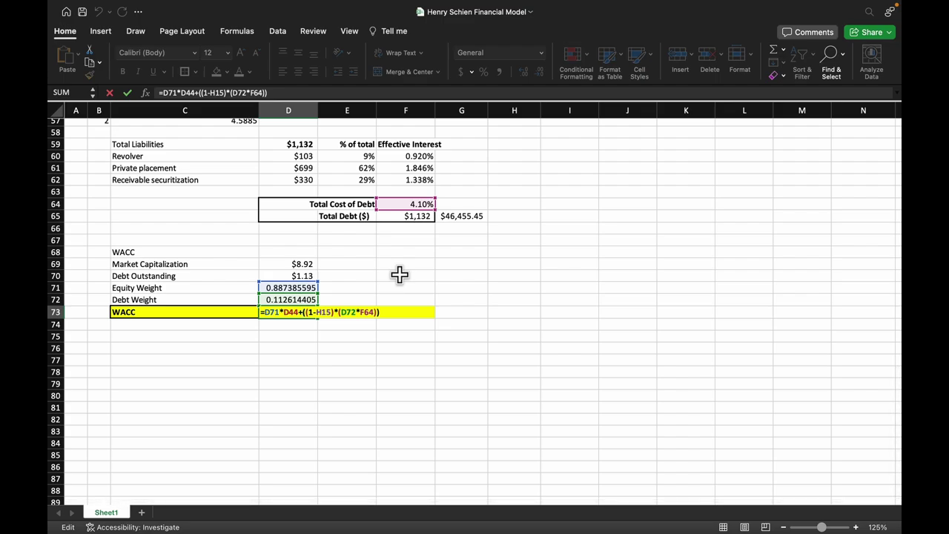
{"action": "scroll", "coordinate": [399, 275], "scroll_direction": "up", "scroll_amount": 15}
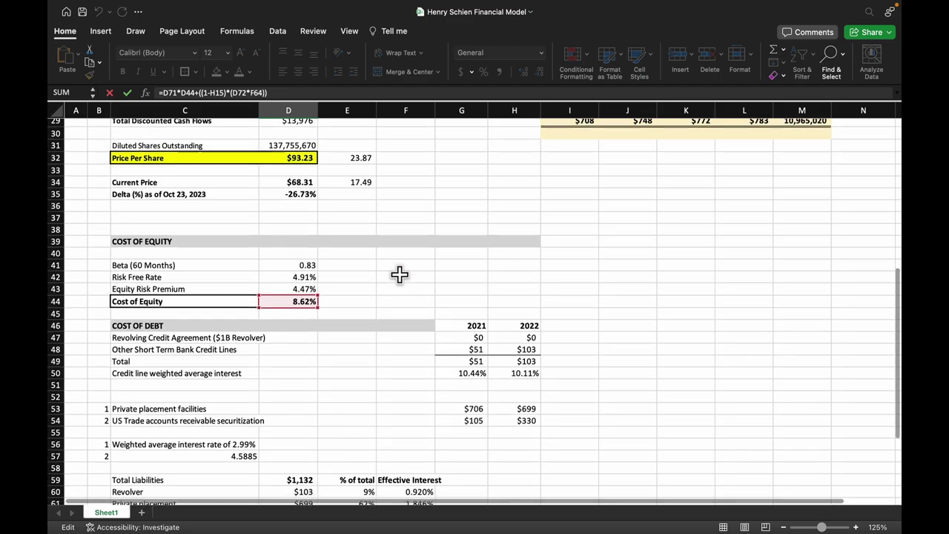
{"action": "scroll", "coordinate": [399, 274], "scroll_direction": "up", "scroll_amount": 1}
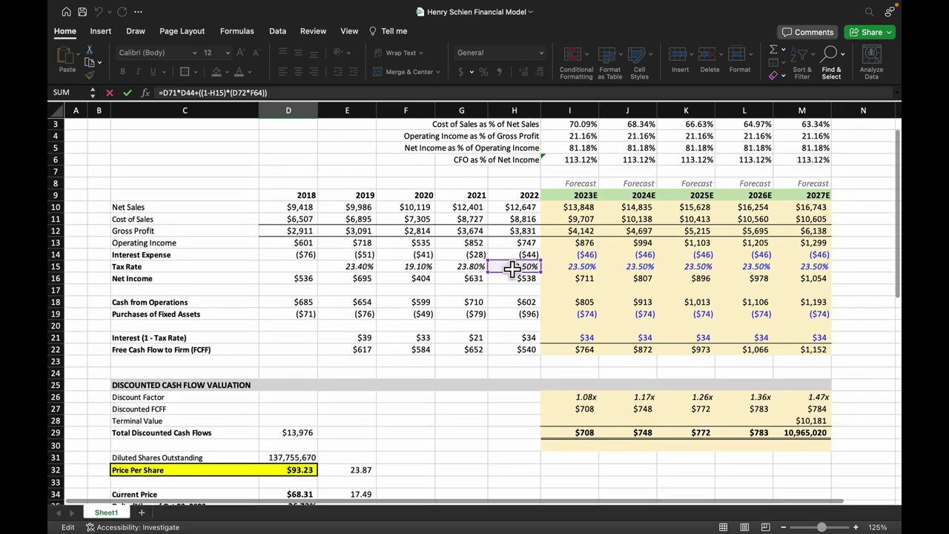
{"action": "scroll", "coordinate": [513, 270], "scroll_direction": "down", "scroll_amount": 20}
{"action": "scroll", "coordinate": [513, 270], "scroll_direction": "up", "scroll_amount": 7}
{"action": "scroll", "coordinate": [513, 269], "scroll_direction": "up", "scroll_amount": 3}
{"action": "key", "text": "Return"}
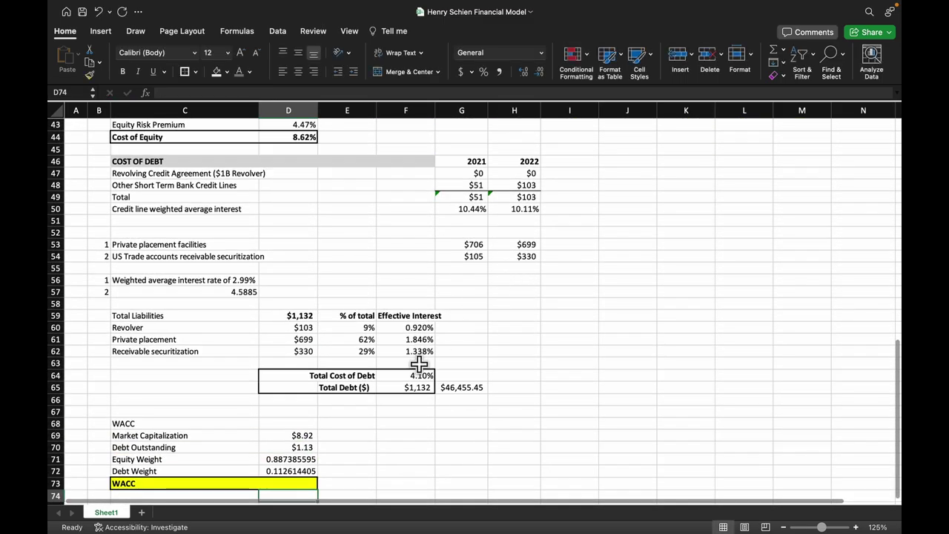
{"action": "left_click", "coordinate": [360, 470]}
{"action": "left_click", "coordinate": [313, 483]}
{"action": "double_click", "coordinate": [313, 483]}
{"action": "key", "text": "Return"}
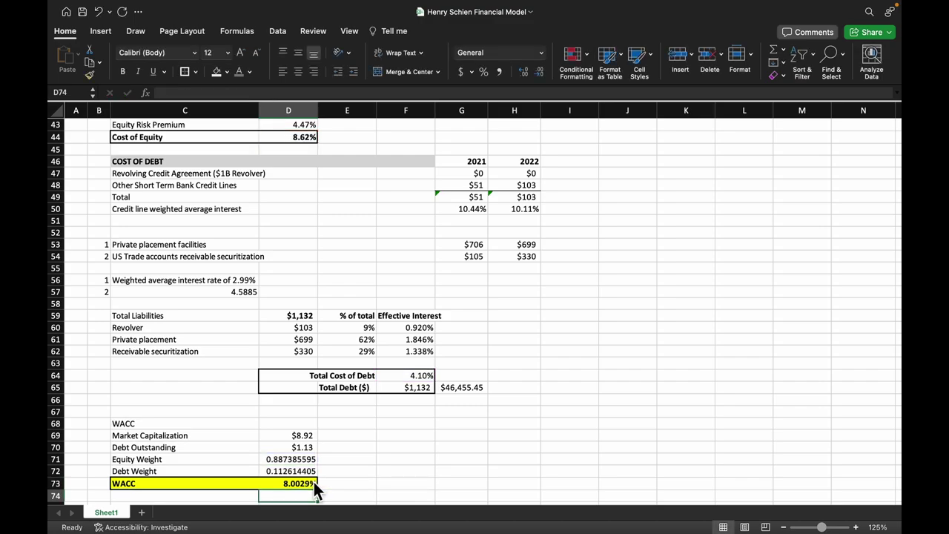
Trace the 2023E discount factor formula in I26 to the WACC cell
{"action": "scroll", "coordinate": [349, 470], "scroll_direction": "up", "scroll_amount": 12}
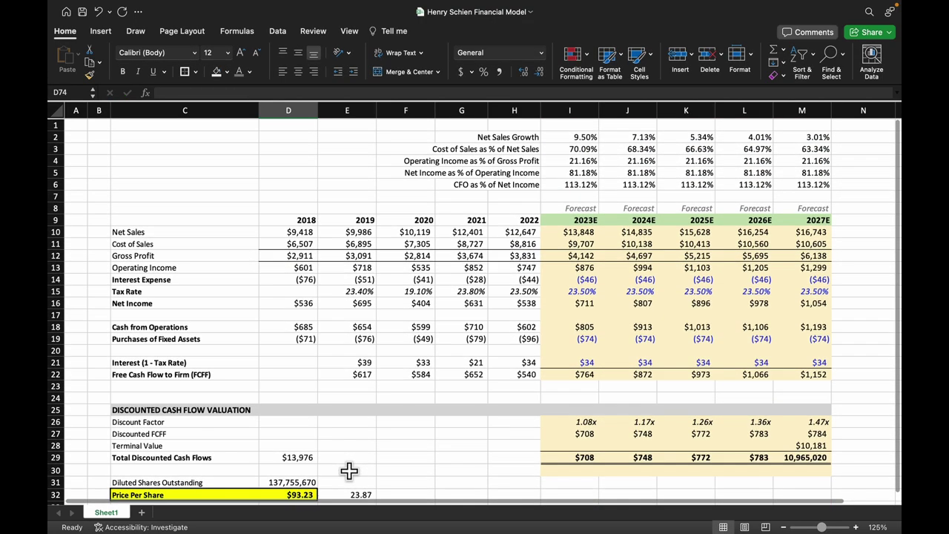
{"action": "scroll", "coordinate": [348, 470], "scroll_direction": "down", "scroll_amount": 2}
{"action": "double_click", "coordinate": [586, 330]}
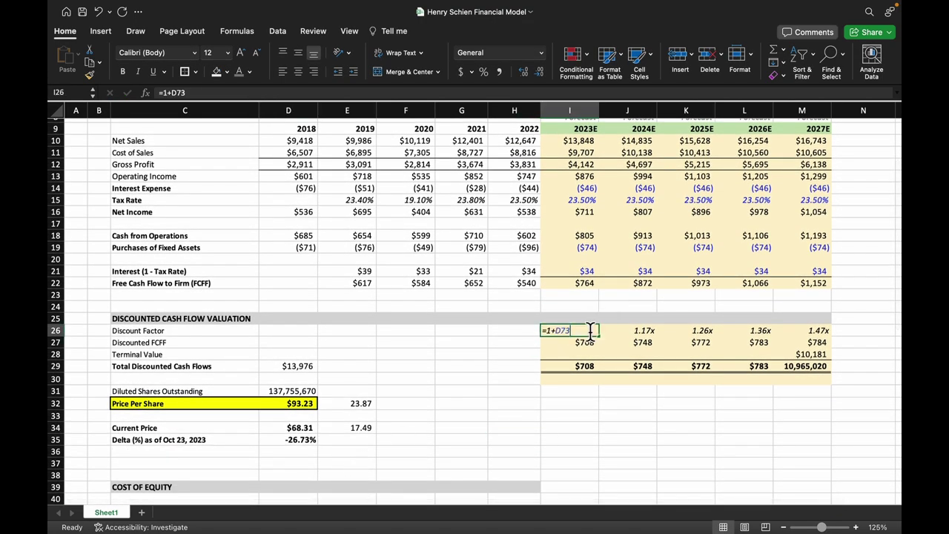
{"action": "scroll", "coordinate": [590, 365], "scroll_direction": "down", "scroll_amount": 15}
{"action": "scroll", "coordinate": [590, 365], "scroll_direction": "up", "scroll_amount": 5}
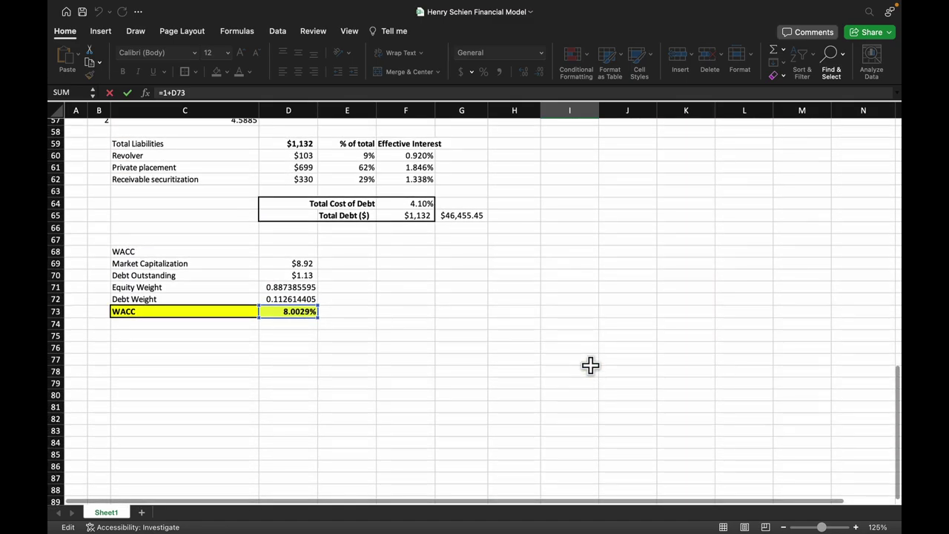
{"action": "key", "text": "Return"}
Review the discount factor formulas for 2024E, 2025E and 2027E, and the 2023E discounted FCFF formula in I27
{"action": "scroll", "coordinate": [591, 362], "scroll_direction": "up", "scroll_amount": 4}
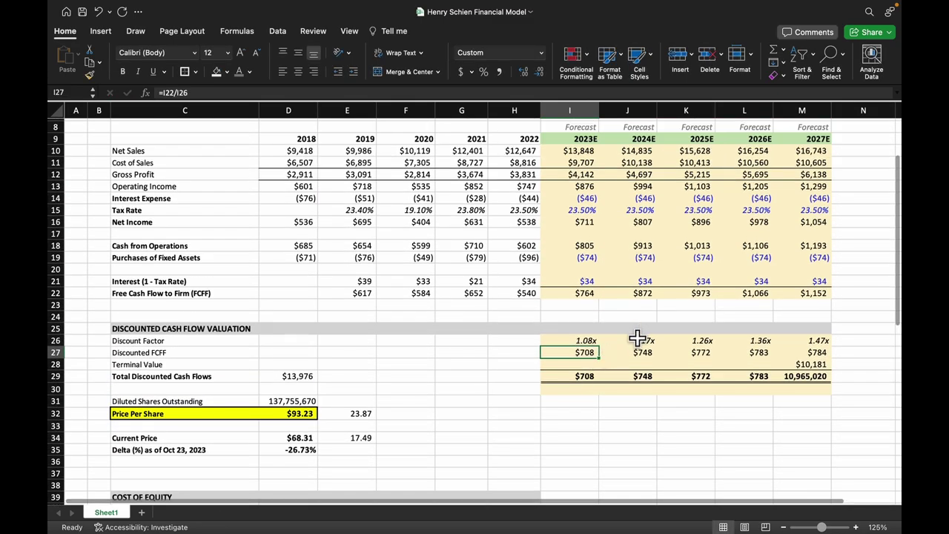
{"action": "double_click", "coordinate": [634, 338]}
{"action": "key", "text": "Return"}
{"action": "double_click", "coordinate": [694, 338]}
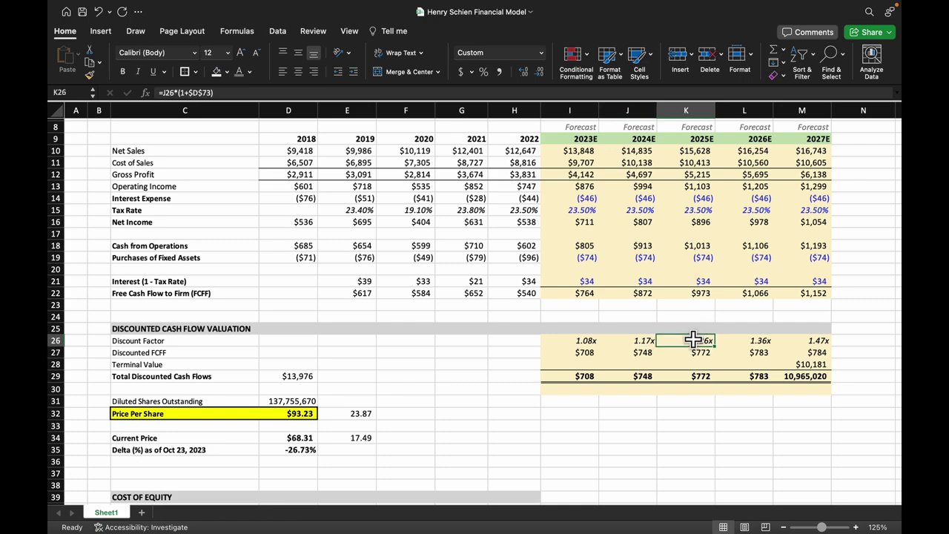
{"action": "key", "text": "Return"}
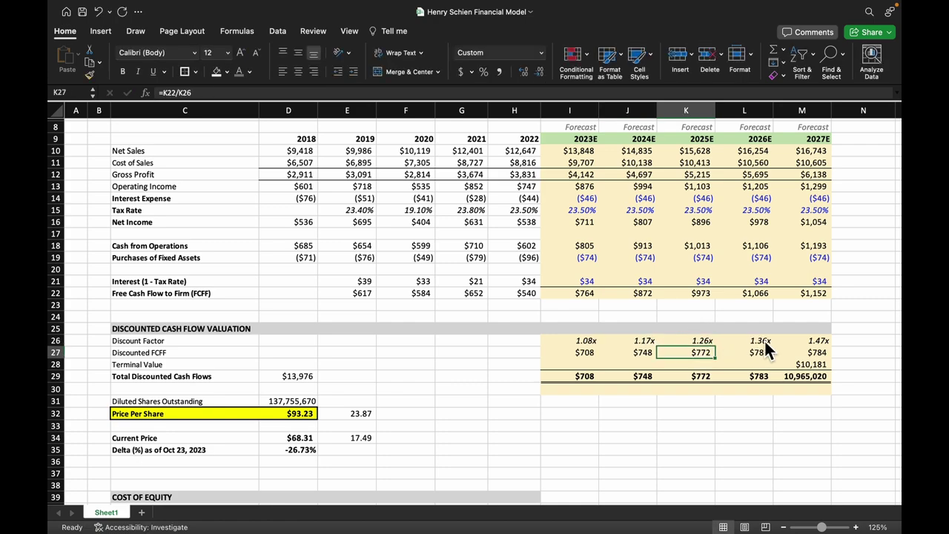
{"action": "left_click", "coordinate": [807, 338]}
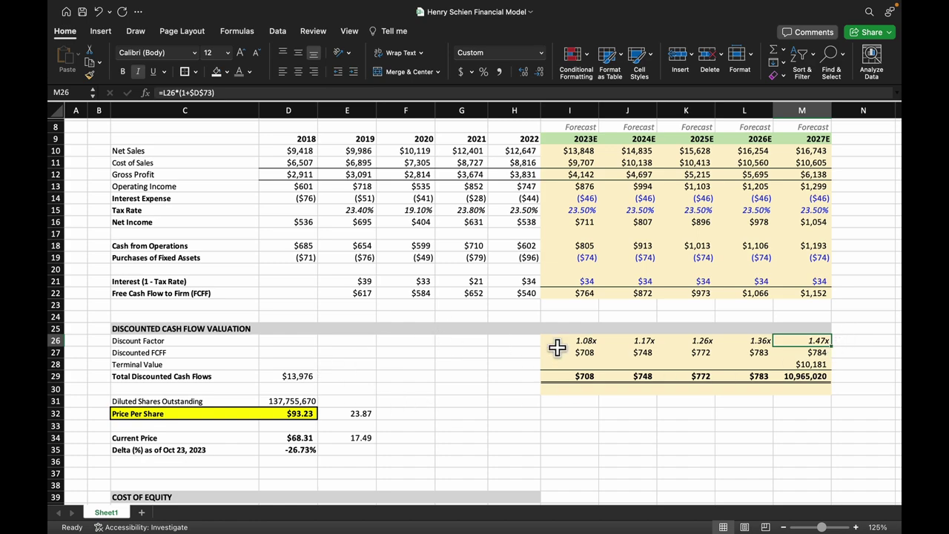
{"action": "double_click", "coordinate": [576, 354]}
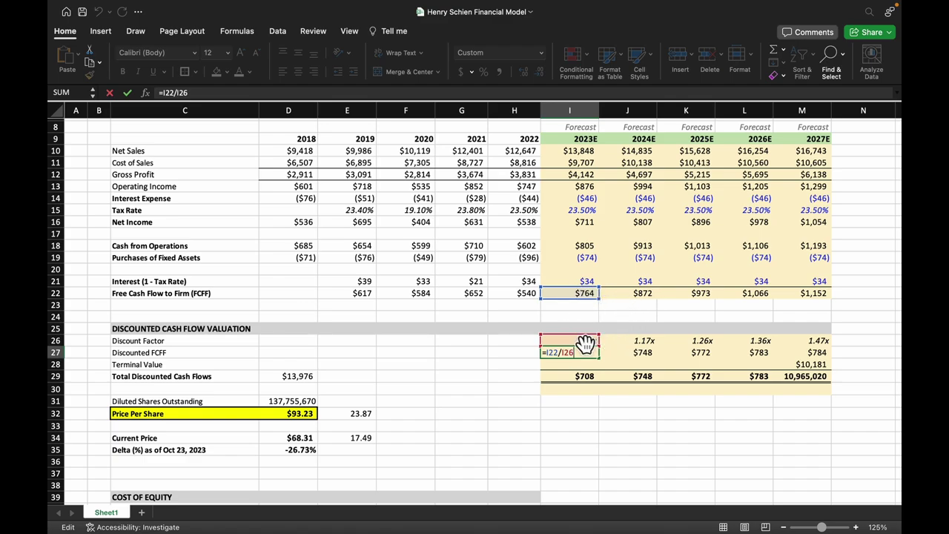
{"action": "key", "text": "Return"}
Trace the terminal value formula in M28 to the 2027E discounted FCFF, discount factor and net sales growth
{"action": "double_click", "coordinate": [805, 363]}
{"action": "scroll", "coordinate": [687, 338], "scroll_direction": "down", "scroll_amount": 2}
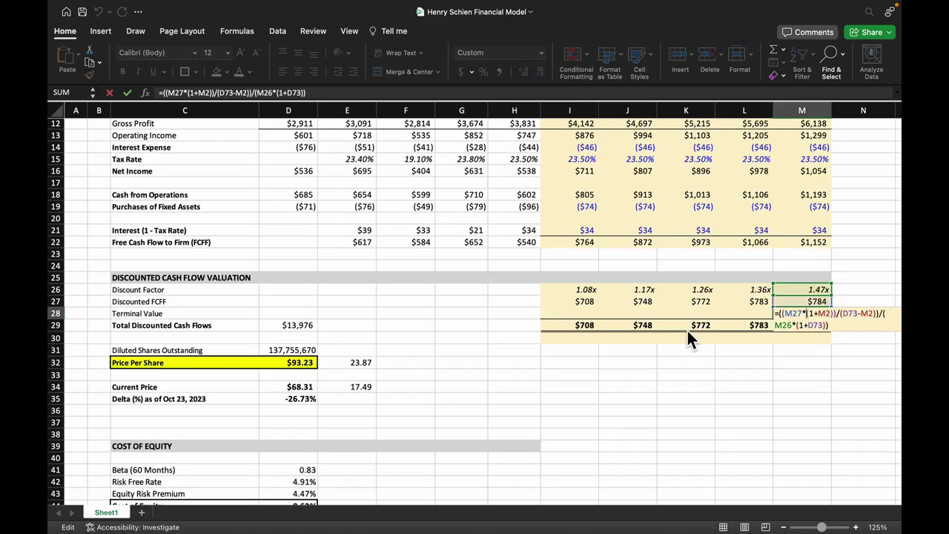
{"action": "scroll", "coordinate": [690, 336], "scroll_direction": "right", "scroll_amount": 2}
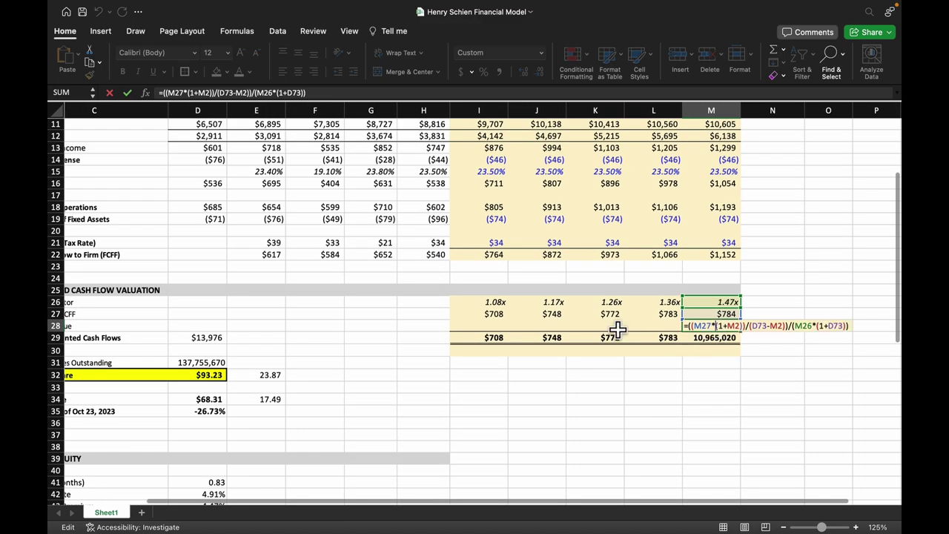
{"action": "scroll", "coordinate": [713, 341], "scroll_direction": "up", "scroll_amount": 2}
{"action": "scroll", "coordinate": [712, 342], "scroll_direction": "right", "scroll_amount": 1}
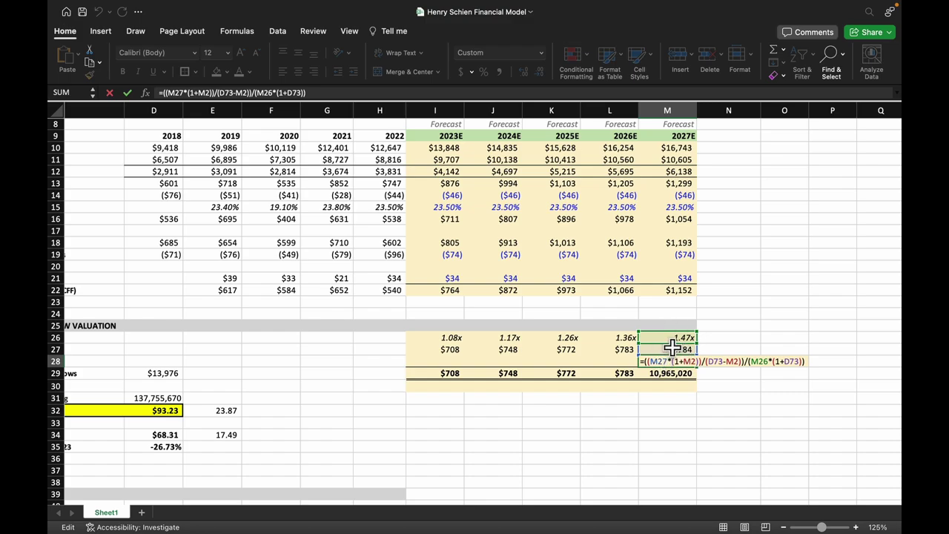
{"action": "scroll", "coordinate": [672, 330], "scroll_direction": "up", "scroll_amount": 4}
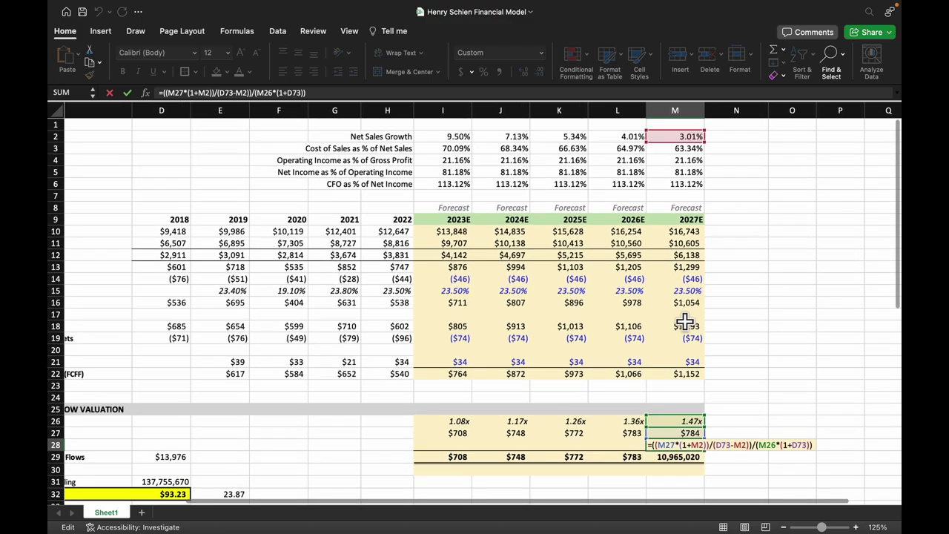
{"action": "scroll", "coordinate": [645, 296], "scroll_direction": "down", "scroll_amount": 3}
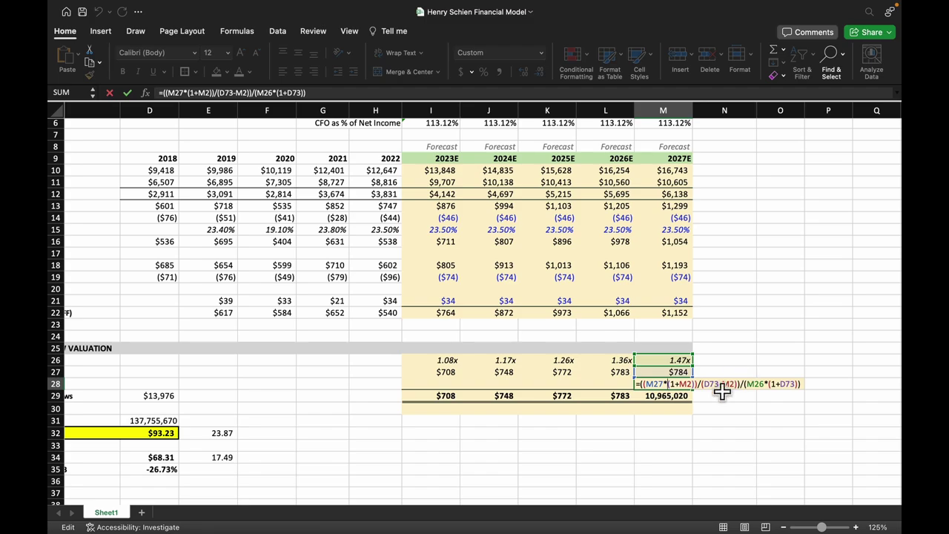
{"action": "scroll", "coordinate": [678, 371], "scroll_direction": "down", "scroll_amount": 3}
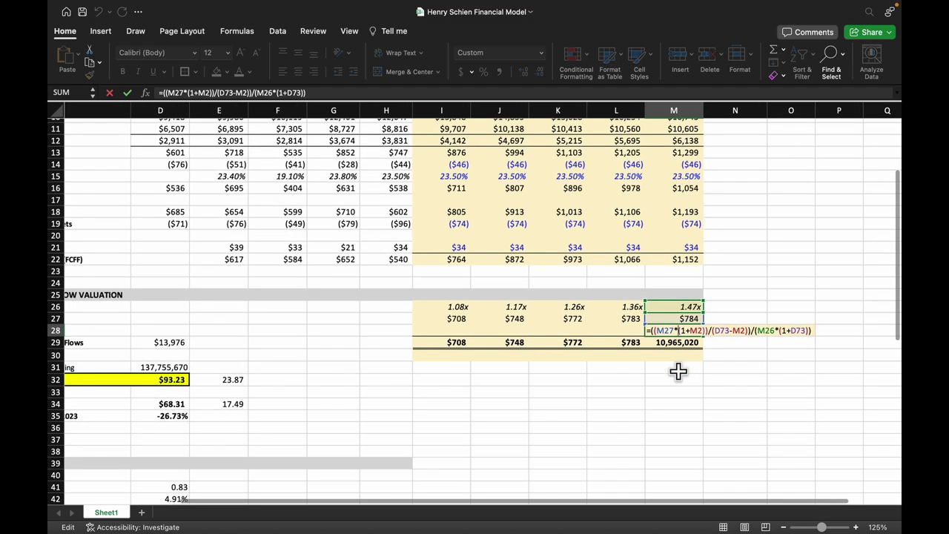
{"action": "scroll", "coordinate": [679, 370], "scroll_direction": "up", "scroll_amount": 5}
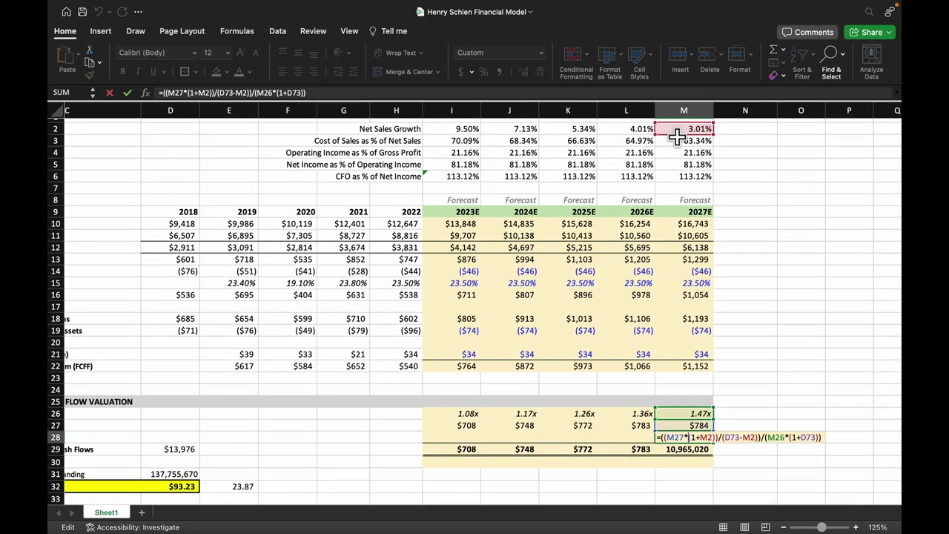
{"action": "key", "text": "Return"}
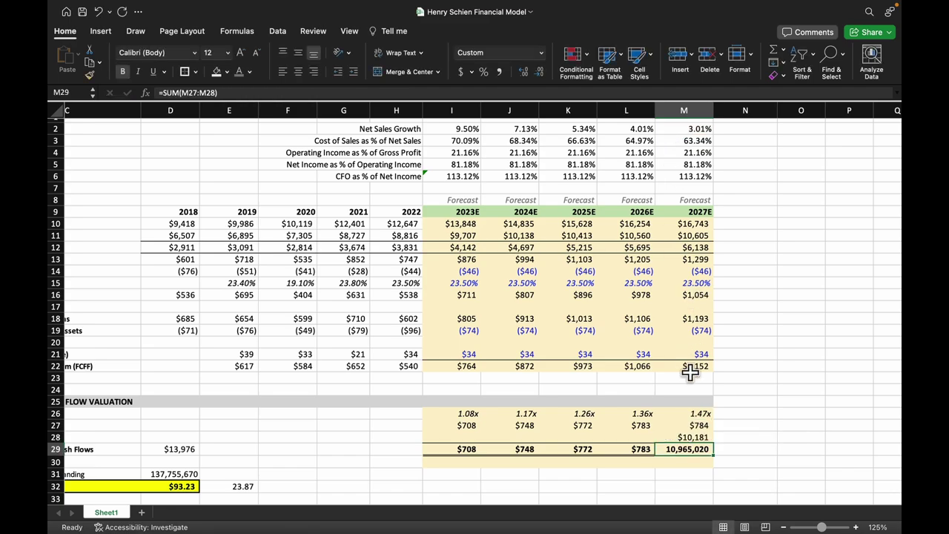
Review the total discounted cash flows across 2023E to 2027E in row 29 and their sum formula in D29
{"action": "scroll", "coordinate": [718, 417], "scroll_direction": "down", "scroll_amount": 5}
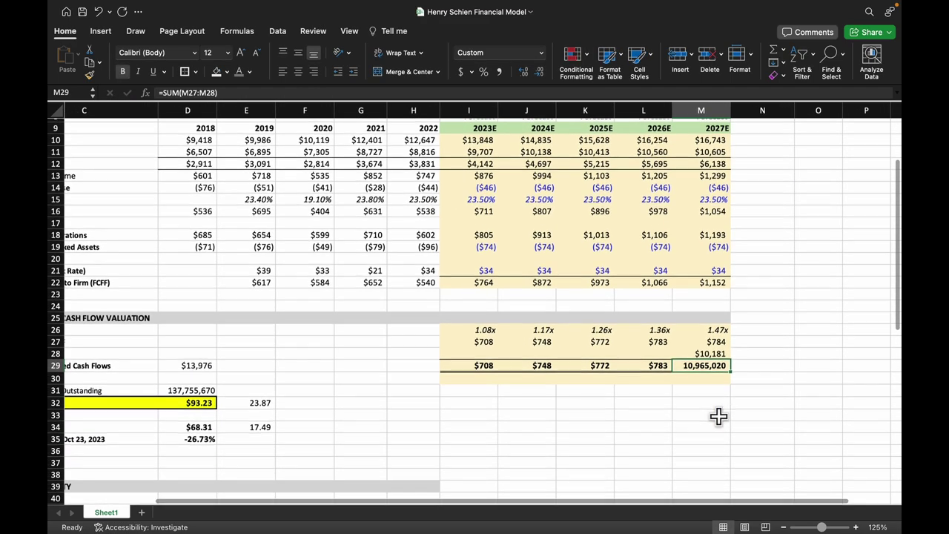
{"action": "scroll", "coordinate": [520, 334], "scroll_direction": "left", "scroll_amount": 2}
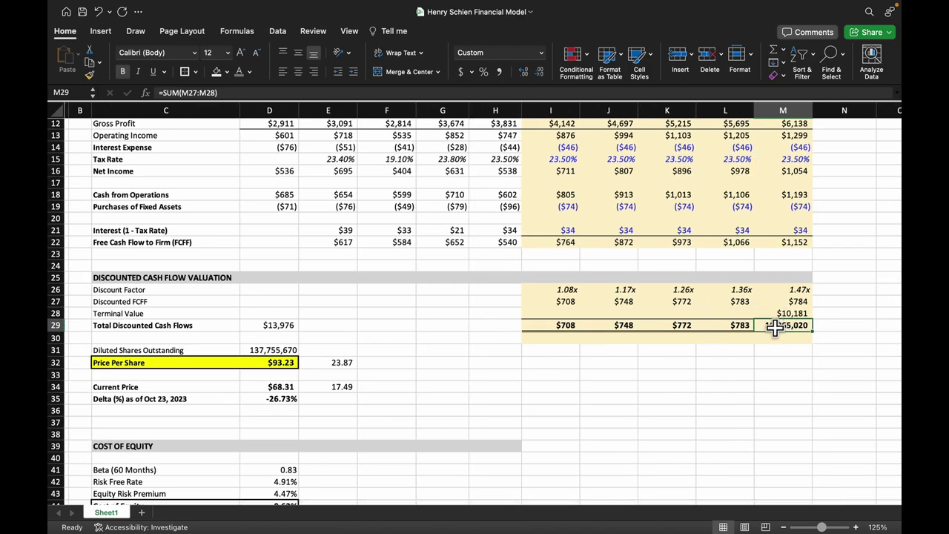
{"action": "left_click_drag", "start_coordinate": [565, 331], "coordinate": [799, 318]}
{"action": "double_click", "coordinate": [293, 325]}
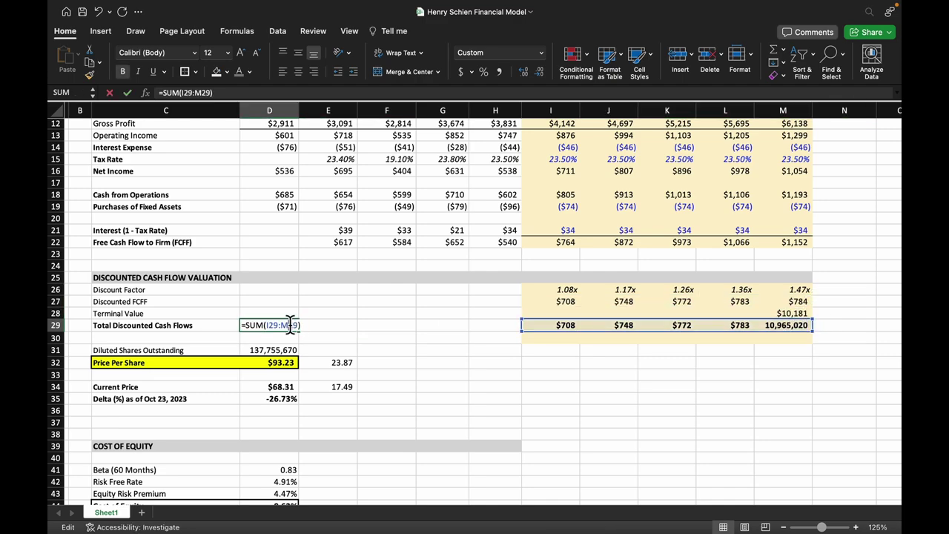
{"action": "key", "text": "Return"}
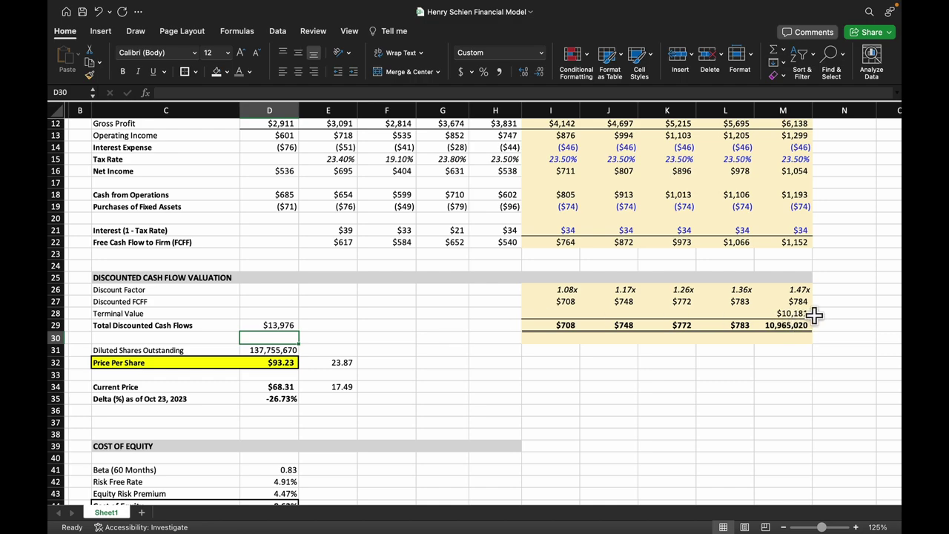
{"action": "left_click", "coordinate": [290, 321]}
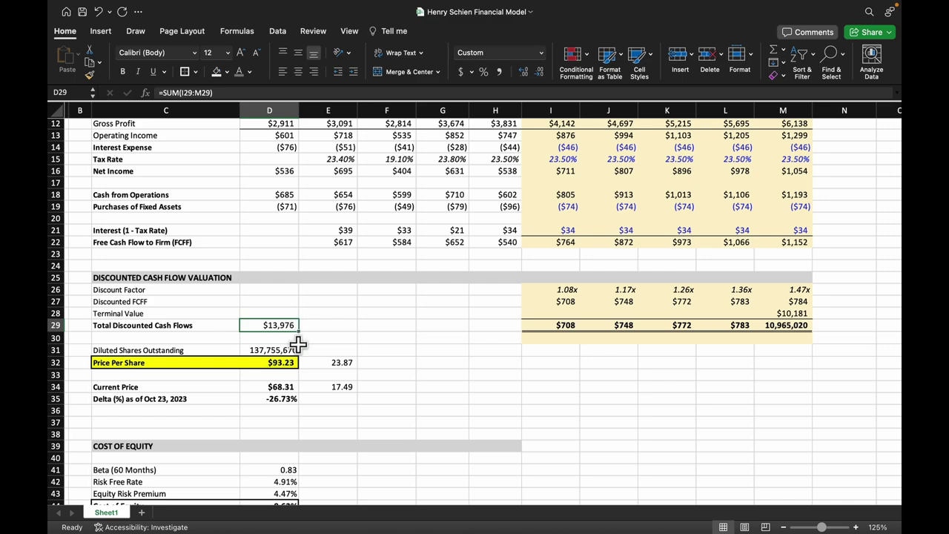
Trace the price per share formula in D32 to total discounted cash flows, total debt in F65 and diluted shares outstanding
{"action": "left_click", "coordinate": [295, 346]}
{"action": "left_click", "coordinate": [285, 364]}
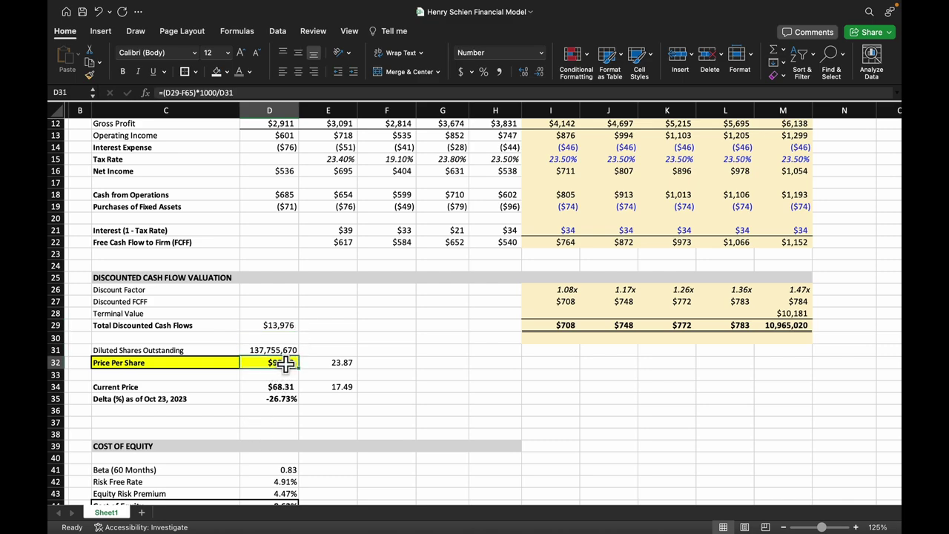
{"action": "double_click", "coordinate": [286, 362]}
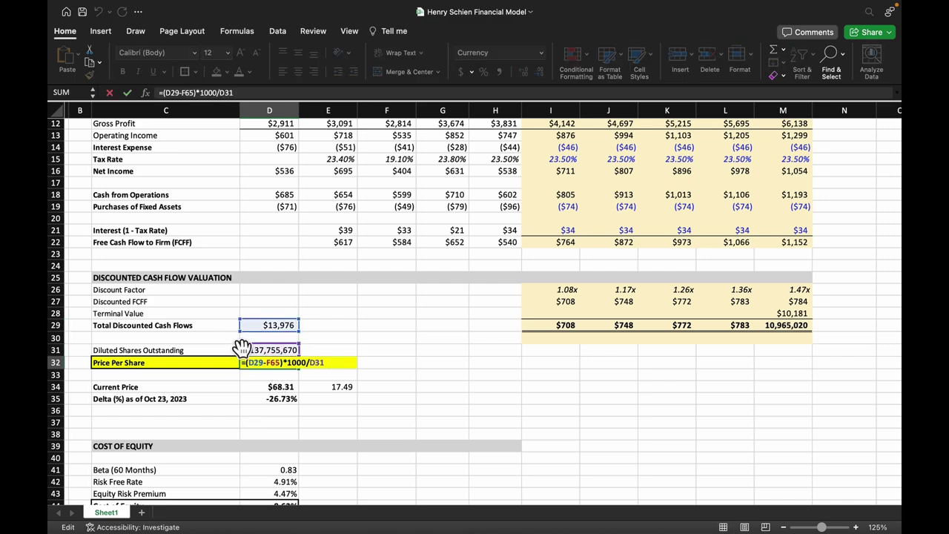
{"action": "scroll", "coordinate": [388, 331], "scroll_direction": "down", "scroll_amount": 15}
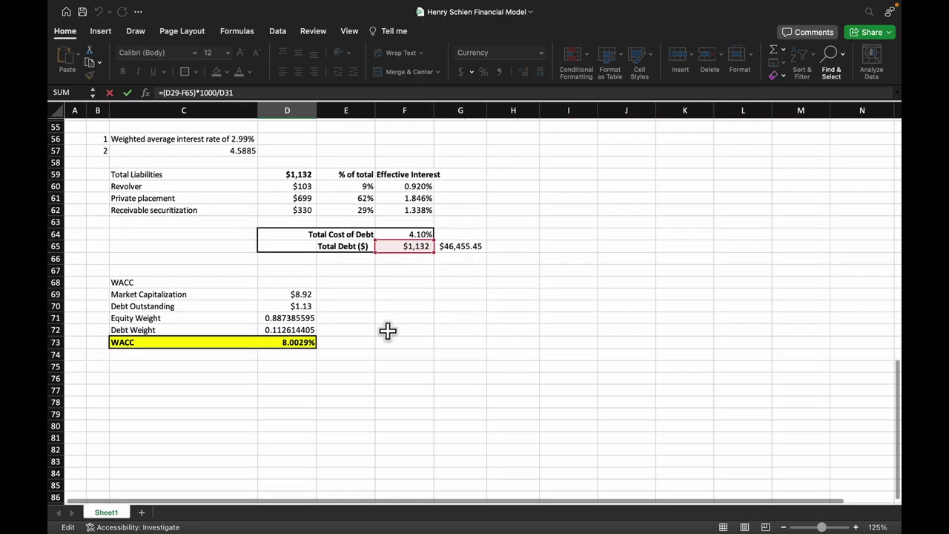
{"action": "scroll", "coordinate": [372, 282], "scroll_direction": "up", "scroll_amount": 15}
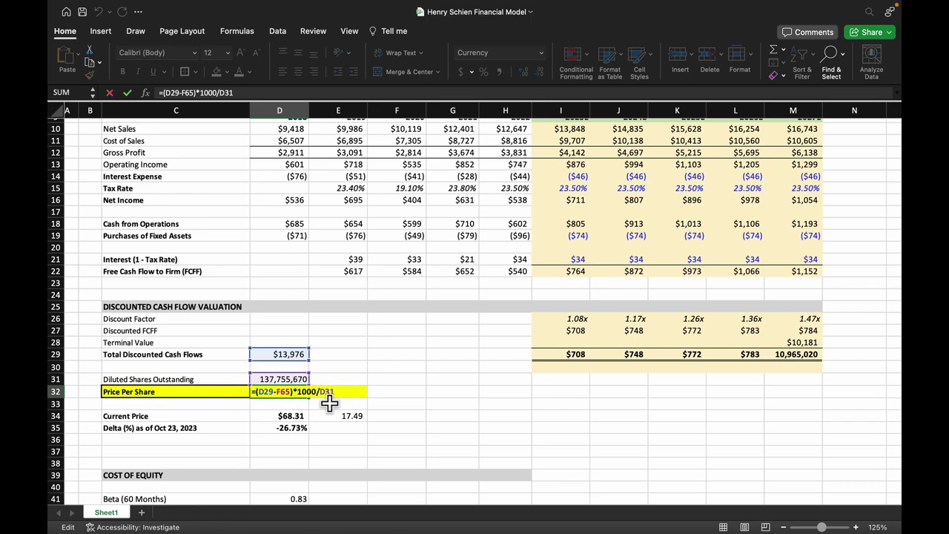
{"action": "key", "text": "Return"}
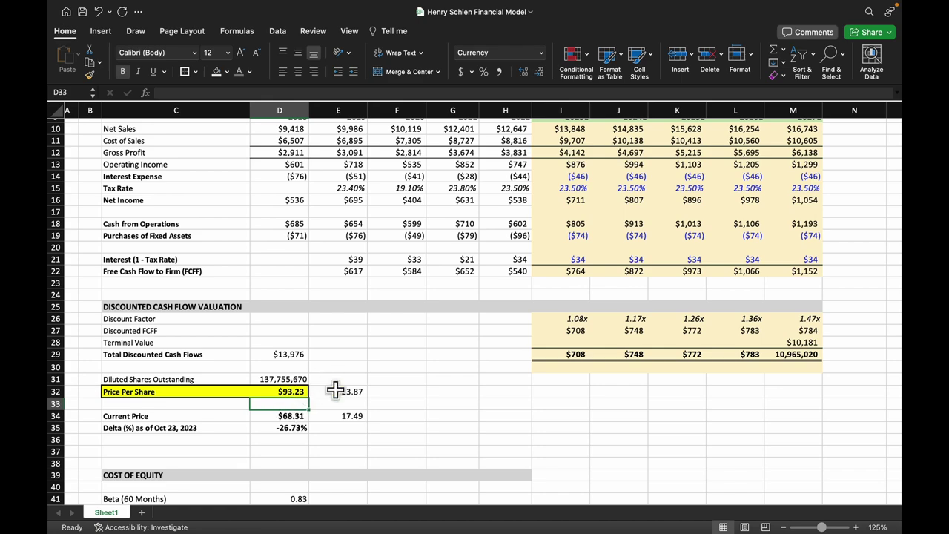
Try changing the decimal display of the 2022 operating income in H13, and undo the formatting
{"action": "left_click", "coordinate": [508, 164]}
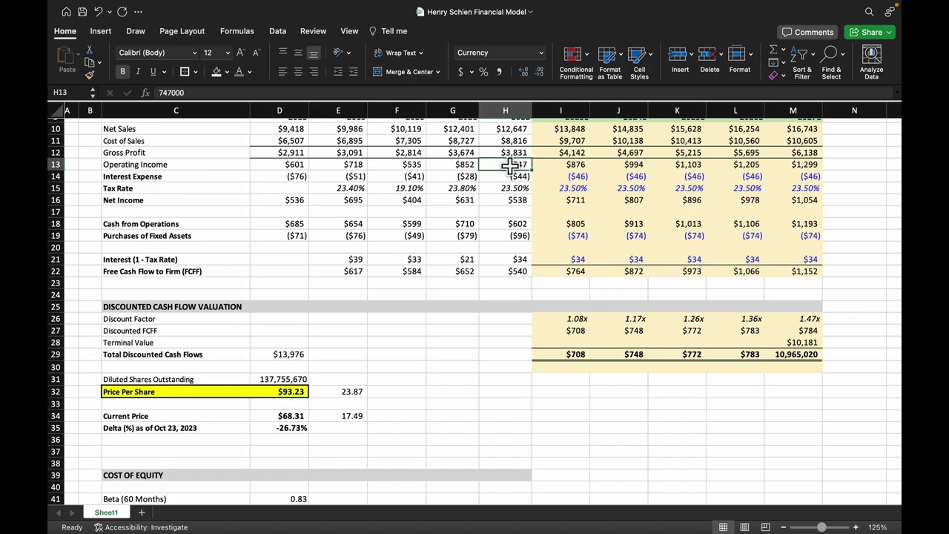
{"action": "left_click", "coordinate": [540, 72]}
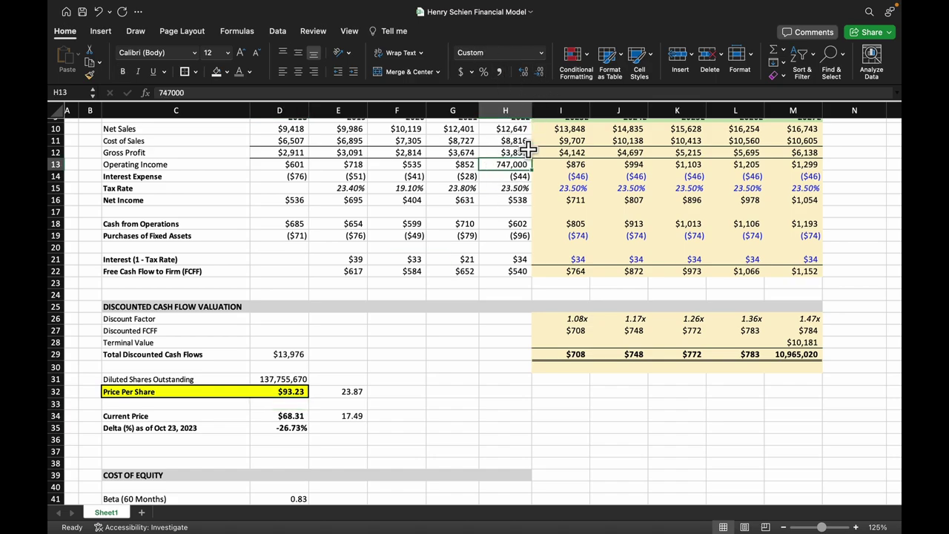
{"action": "scroll", "coordinate": [527, 164], "scroll_direction": "up", "scroll_amount": 3}
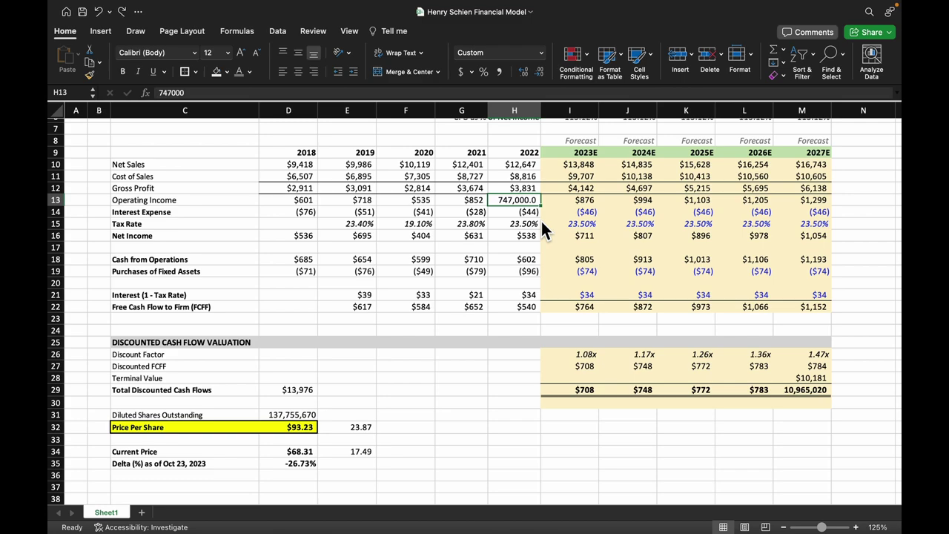
{"action": "key", "text": "super+z"}
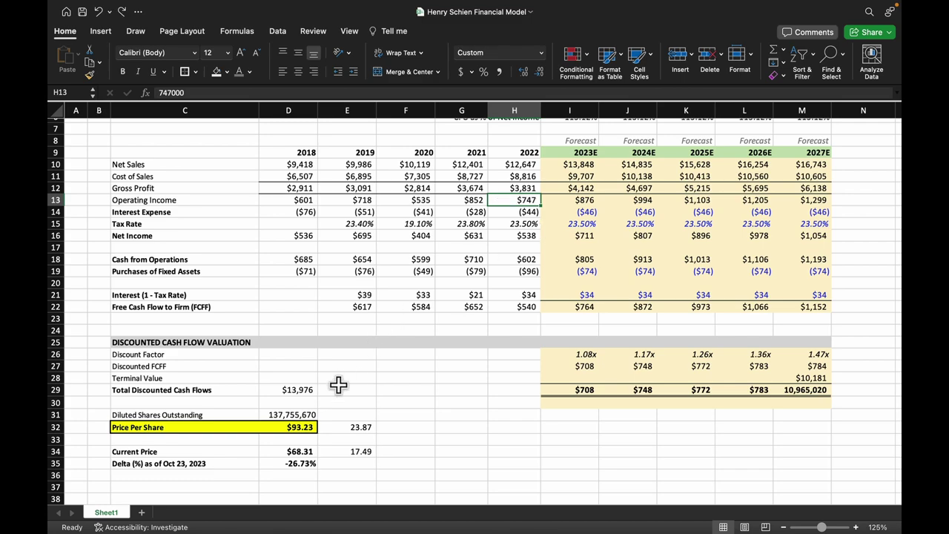
Recheck the multiplication by 1000 in the price per share formula in D32
{"action": "left_click", "coordinate": [294, 421]}
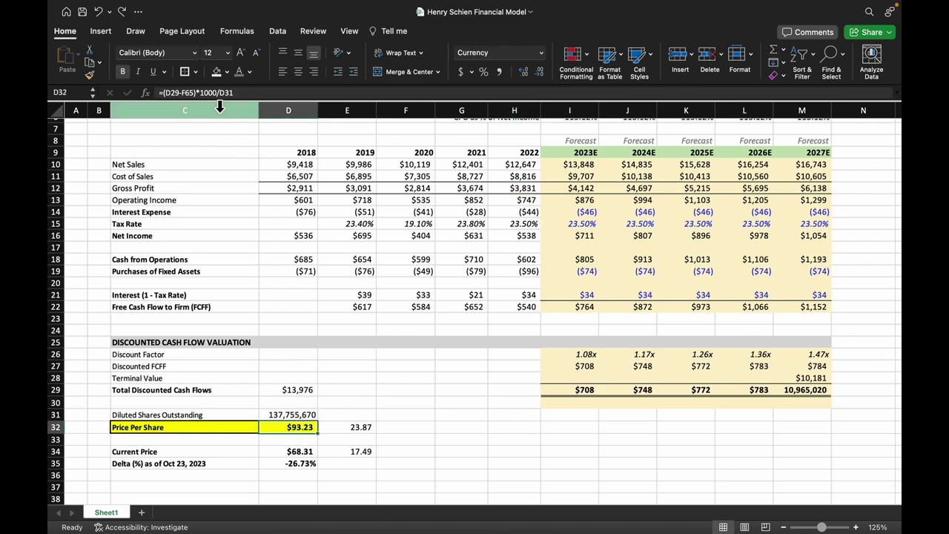
{"action": "double_click", "coordinate": [294, 421]}
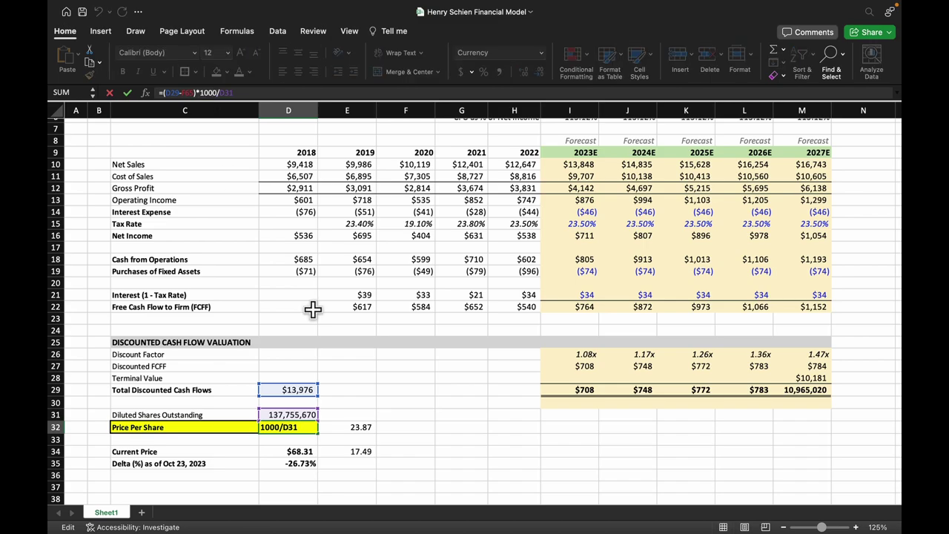
{"action": "key", "text": "Return"}
Inspect the implied price-to-earnings formula in E32 and its references to price per share, diluted shares and 2022 net income
{"action": "scroll", "coordinate": [371, 375], "scroll_direction": "down", "scroll_amount": 4}
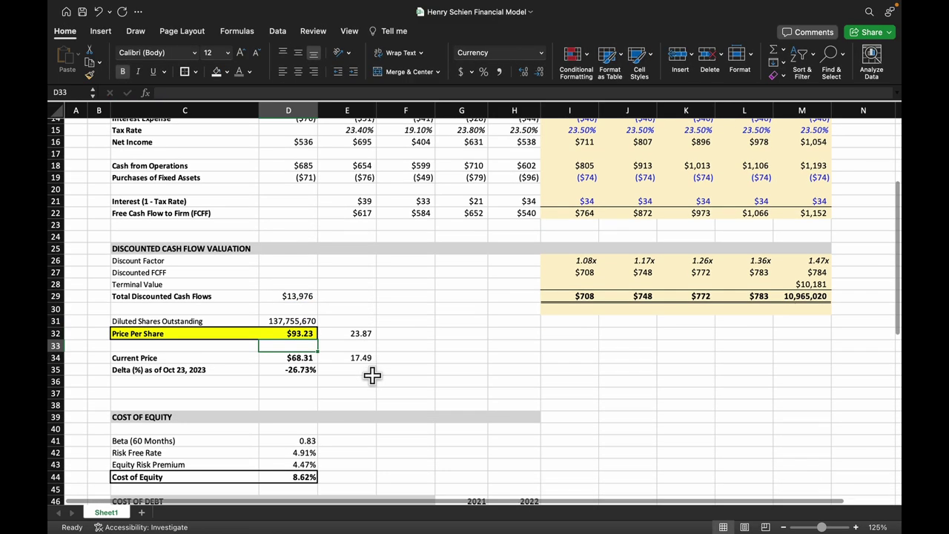
{"action": "double_click", "coordinate": [356, 336]}
{"action": "scroll", "coordinate": [435, 314], "scroll_direction": "up", "scroll_amount": 3}
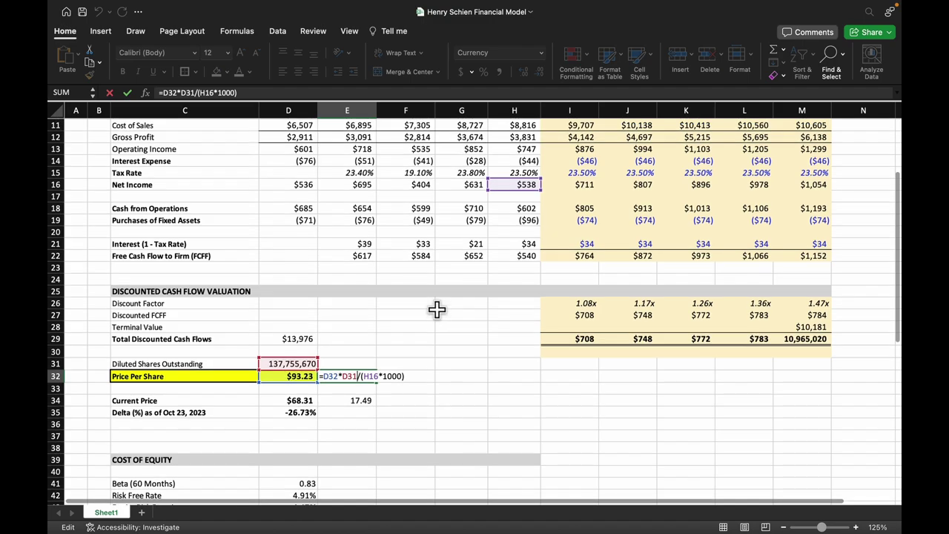
{"action": "key", "text": "Return"}
{"action": "left_click", "coordinate": [343, 378]}
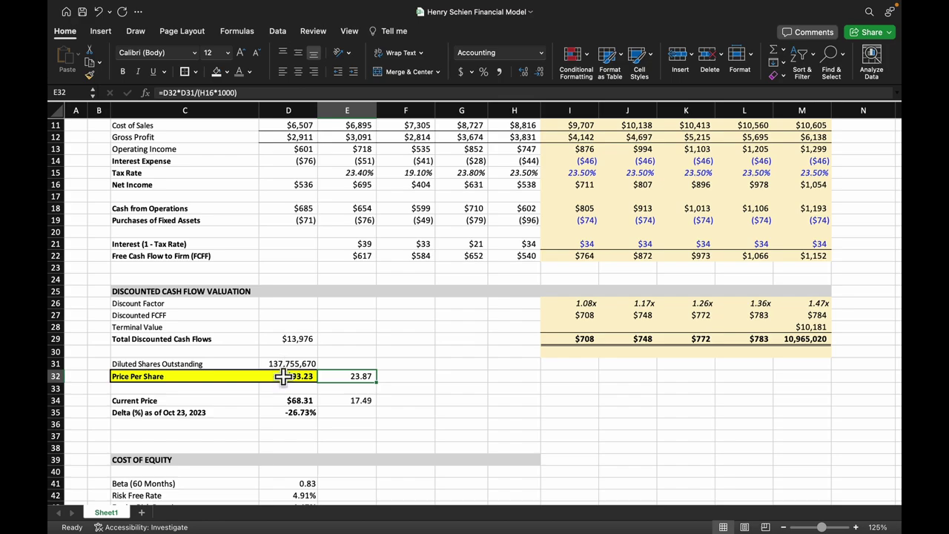
Review the current price in D34, its earnings multiple formula in E34 and the delta formula in D35
{"action": "left_click", "coordinate": [297, 401]}
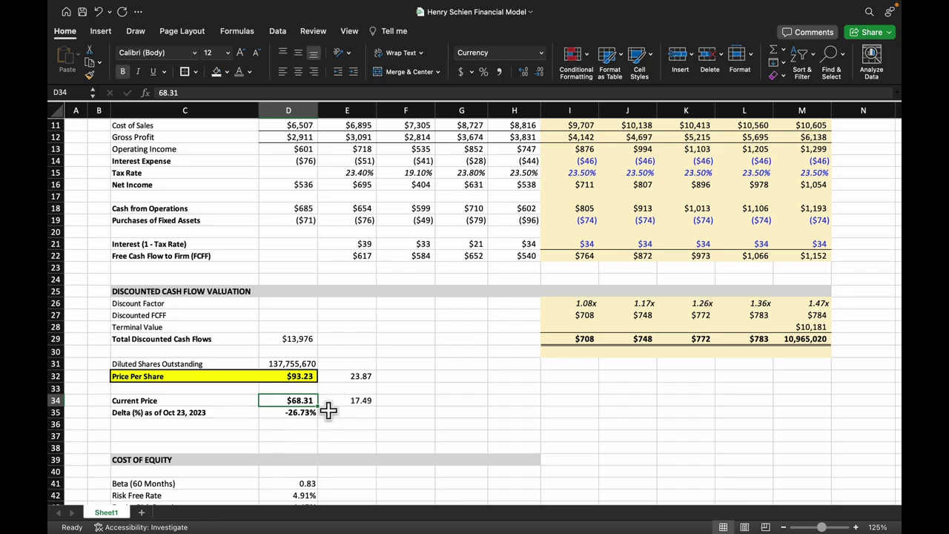
{"action": "left_click", "coordinate": [366, 399]}
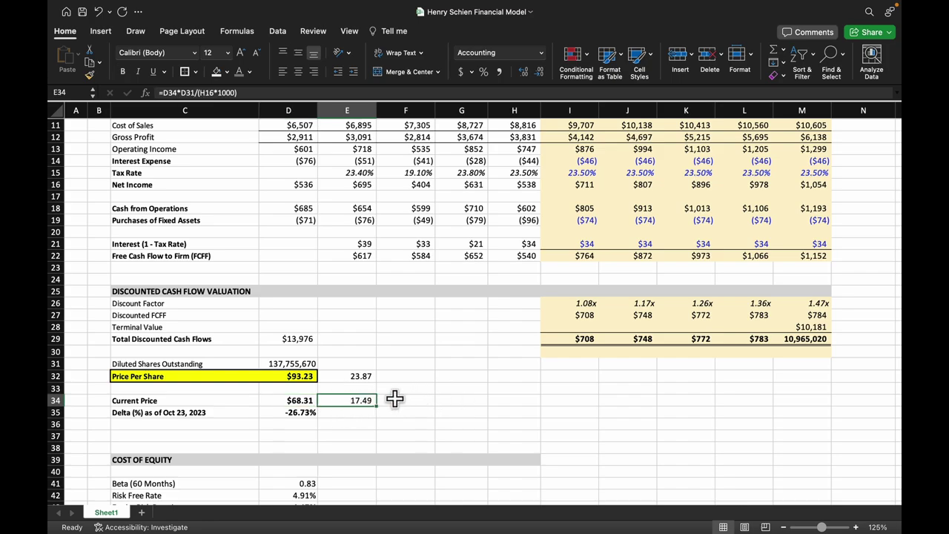
{"action": "left_click", "coordinate": [304, 416]}
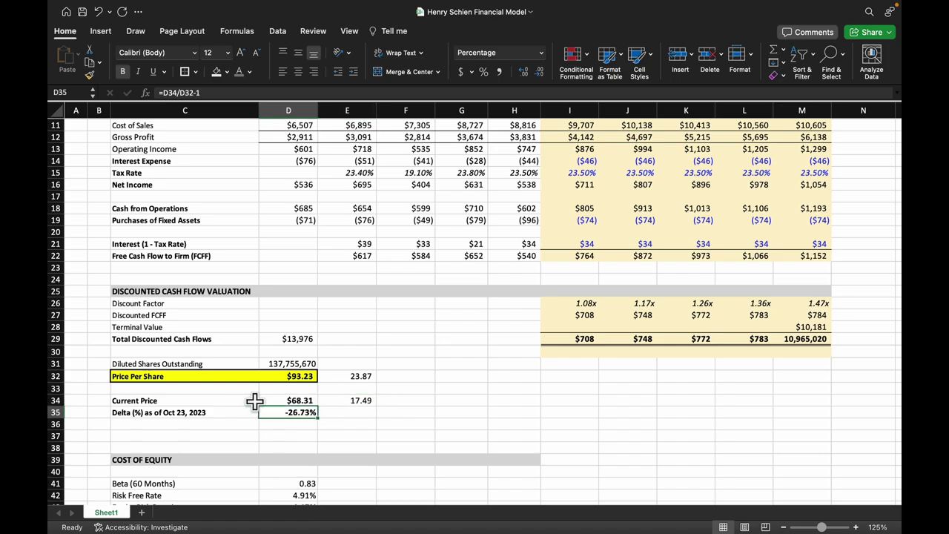
Recheck the current price in D34, its earnings multiple in E34 and the delta formula in D35
{"action": "left_click", "coordinate": [261, 401]}
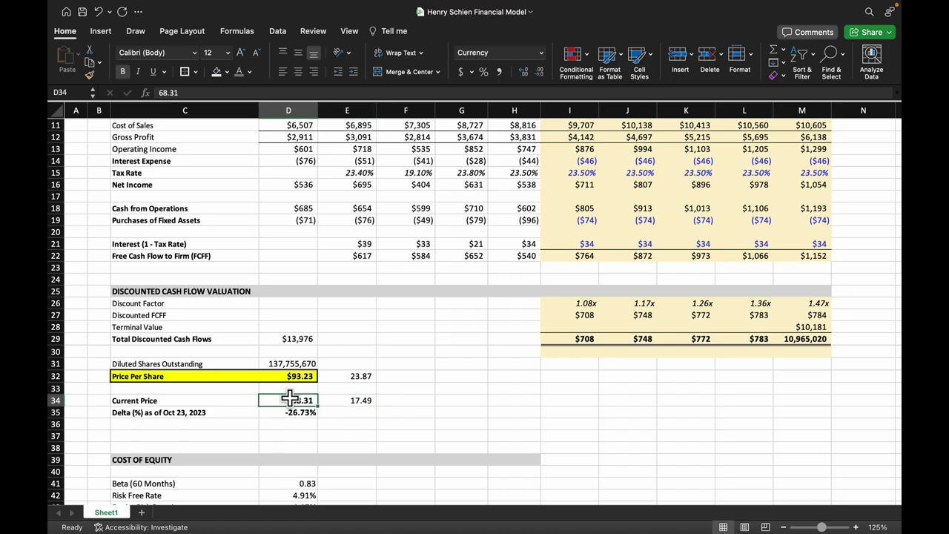
{"action": "left_click", "coordinate": [371, 402]}
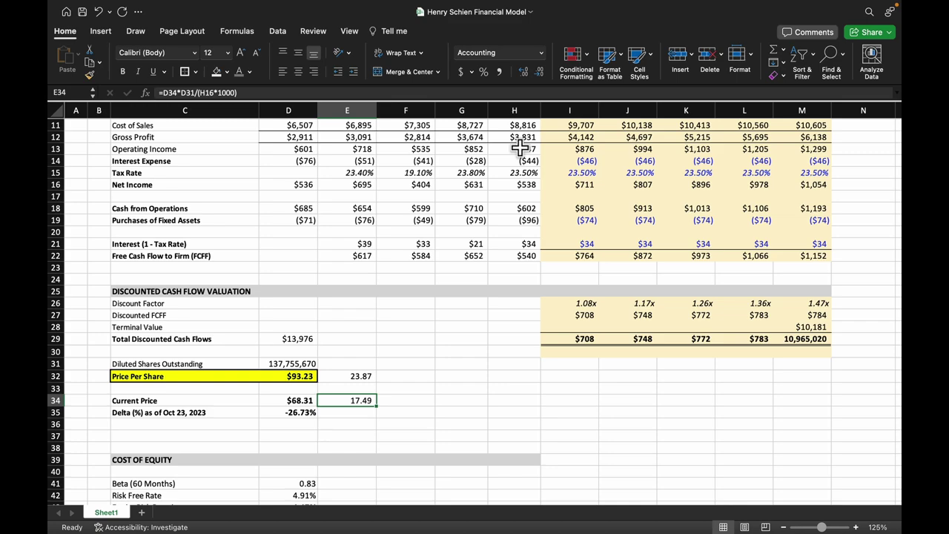
{"action": "left_click", "coordinate": [310, 413]}
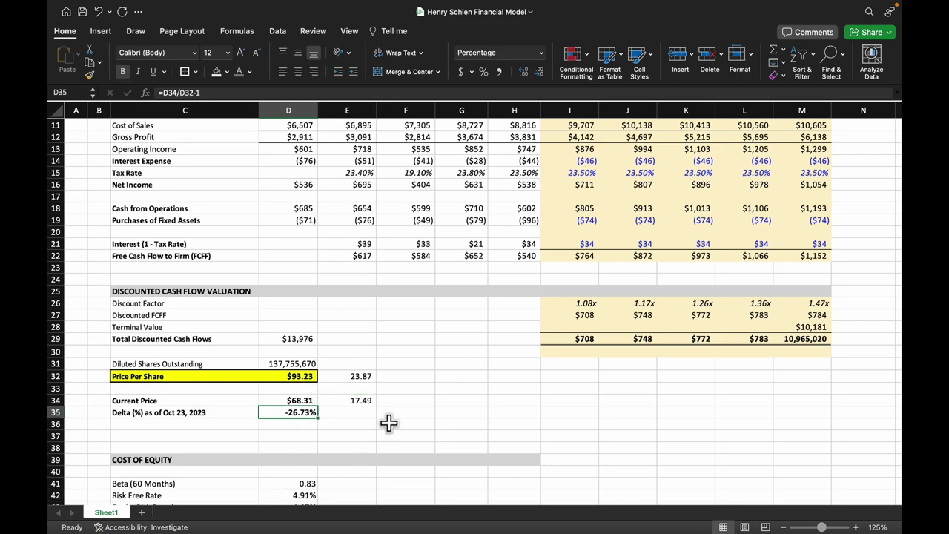
{"action": "left_click", "coordinate": [346, 414]}
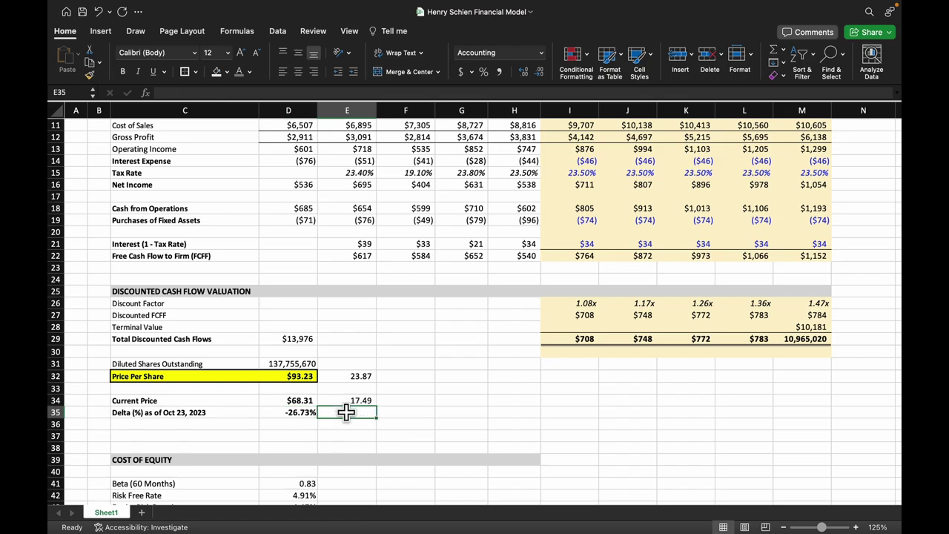
{"action": "scroll", "coordinate": [411, 228], "scroll_direction": "down", "scroll_amount": 9}
{"action": "scroll", "coordinate": [411, 231], "scroll_direction": "up", "scroll_amount": 8}
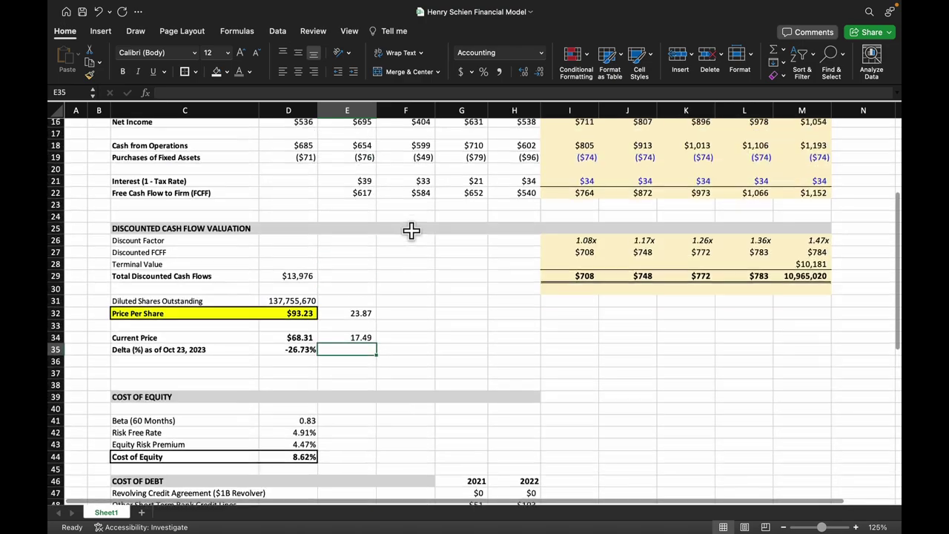
{"action": "scroll", "coordinate": [411, 231], "scroll_direction": "up", "scroll_amount": 1}
{"action": "left_click", "coordinate": [299, 401]}
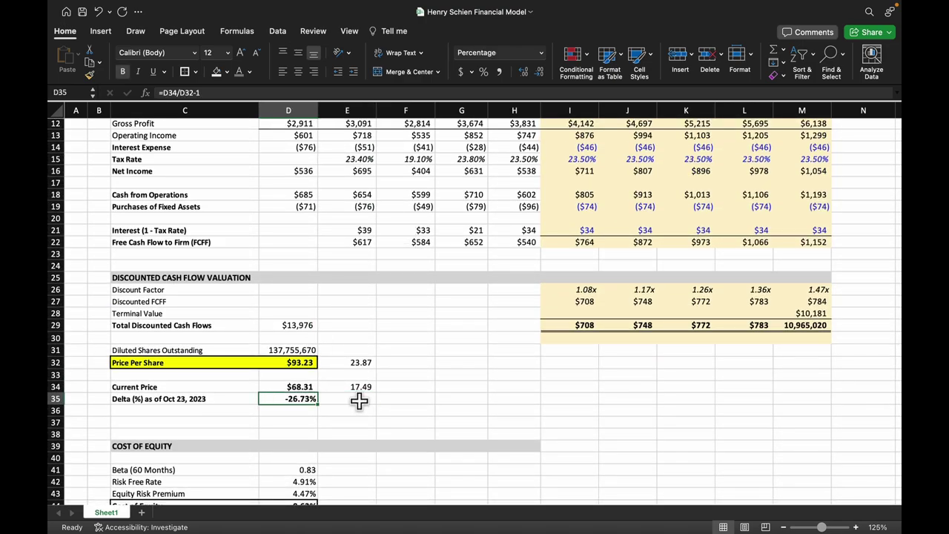
Inspect the WACC formula in D73
{"action": "scroll", "coordinate": [384, 380], "scroll_direction": "down", "scroll_amount": 10}
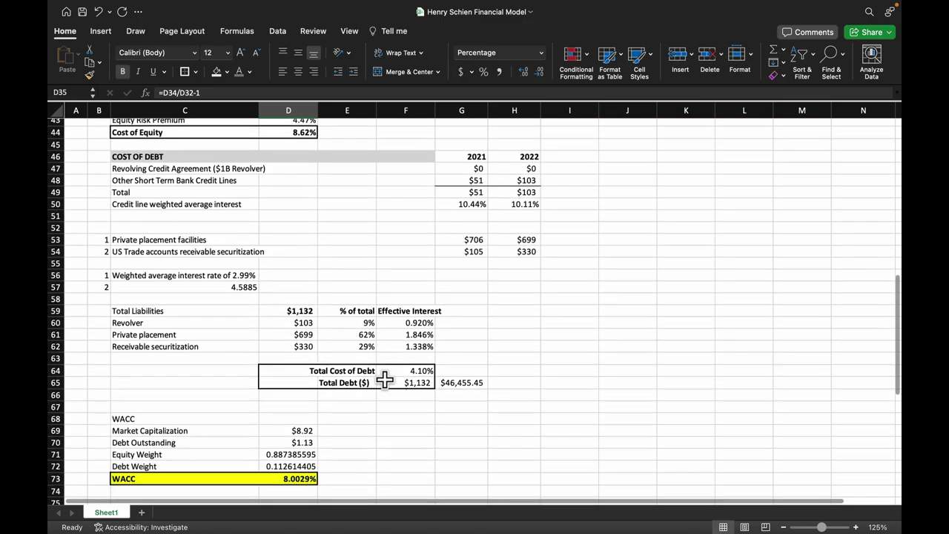
{"action": "scroll", "coordinate": [384, 379], "scroll_direction": "up", "scroll_amount": 3}
{"action": "left_click", "coordinate": [308, 416]}
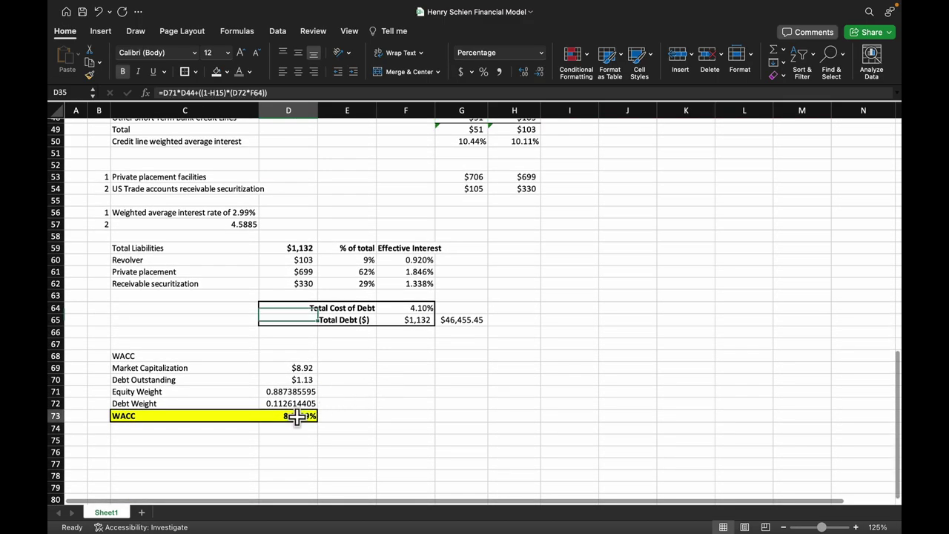
Review the cost of equity inputs in D41:D44, checking the risk free rate, equity risk premium and cost of equity formula
{"action": "scroll", "coordinate": [423, 368], "scroll_direction": "up", "scroll_amount": 8}
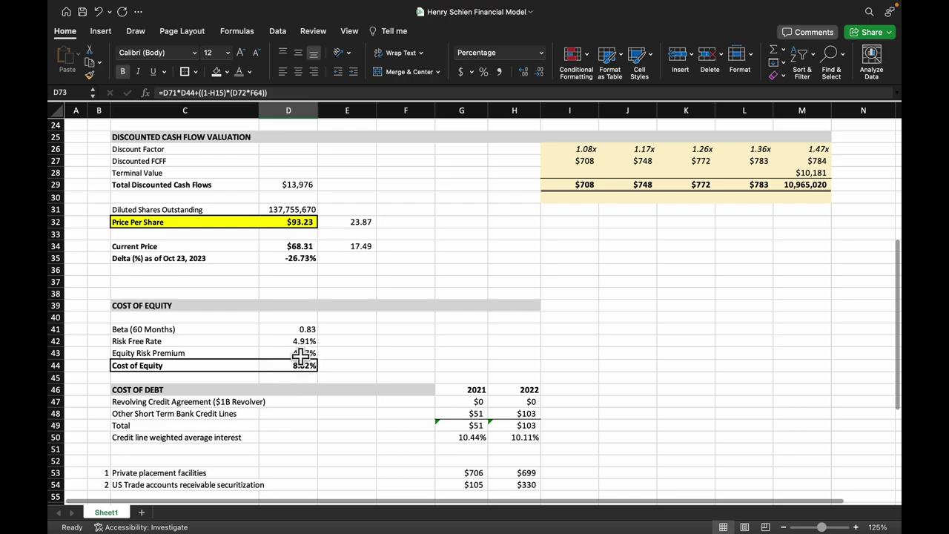
{"action": "left_click_drag", "start_coordinate": [295, 365], "coordinate": [286, 335]}
{"action": "scroll", "coordinate": [285, 334], "scroll_direction": "down", "scroll_amount": 10}
{"action": "scroll", "coordinate": [286, 452], "scroll_direction": "up", "scroll_amount": 7}
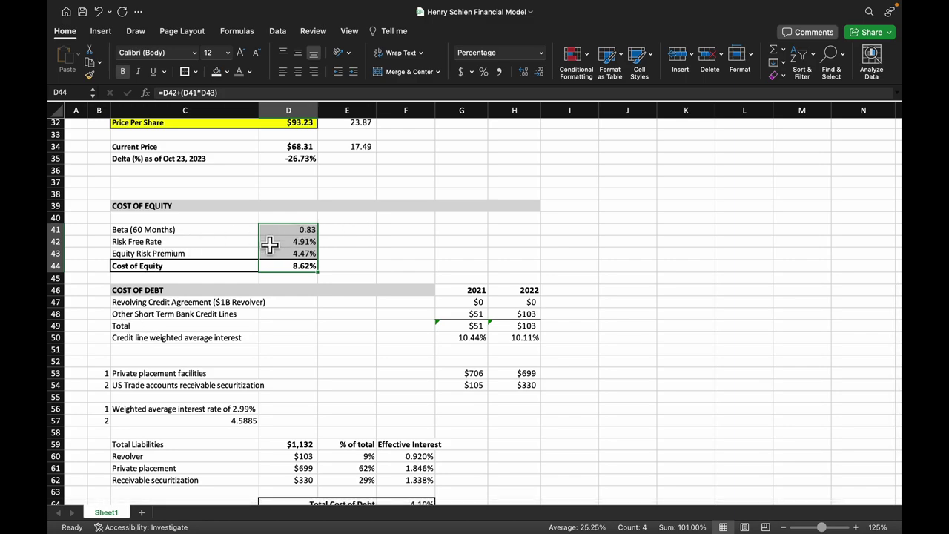
{"action": "left_click", "coordinate": [269, 245]}
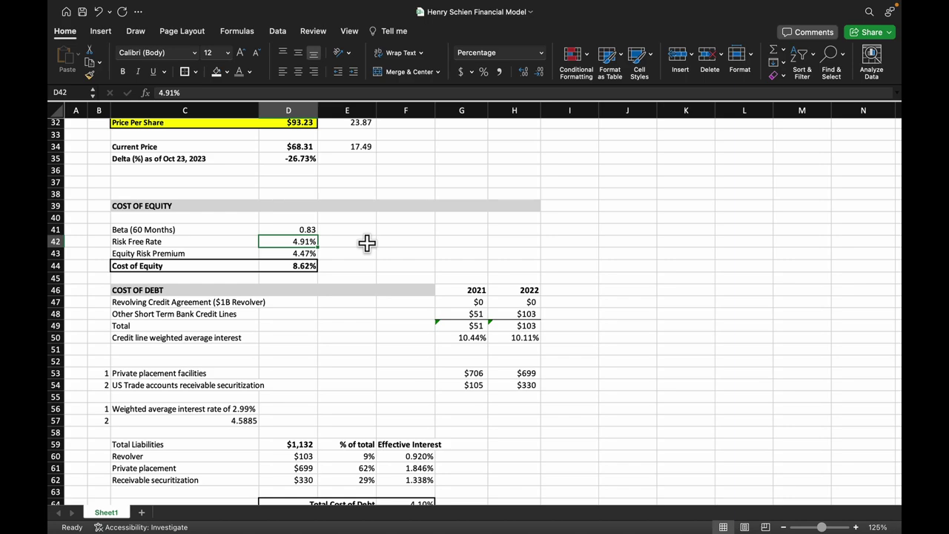
{"action": "left_click", "coordinate": [298, 254]}
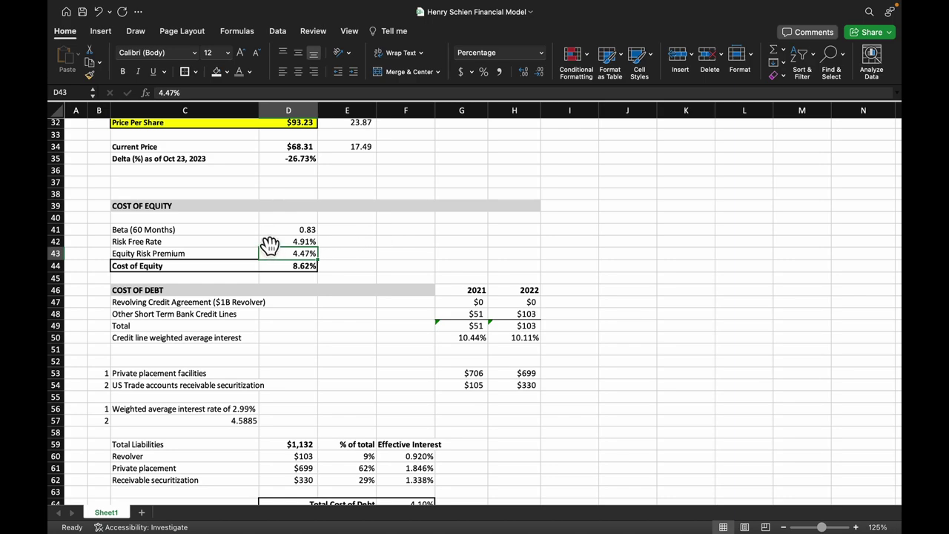
{"action": "left_click", "coordinate": [311, 266]}
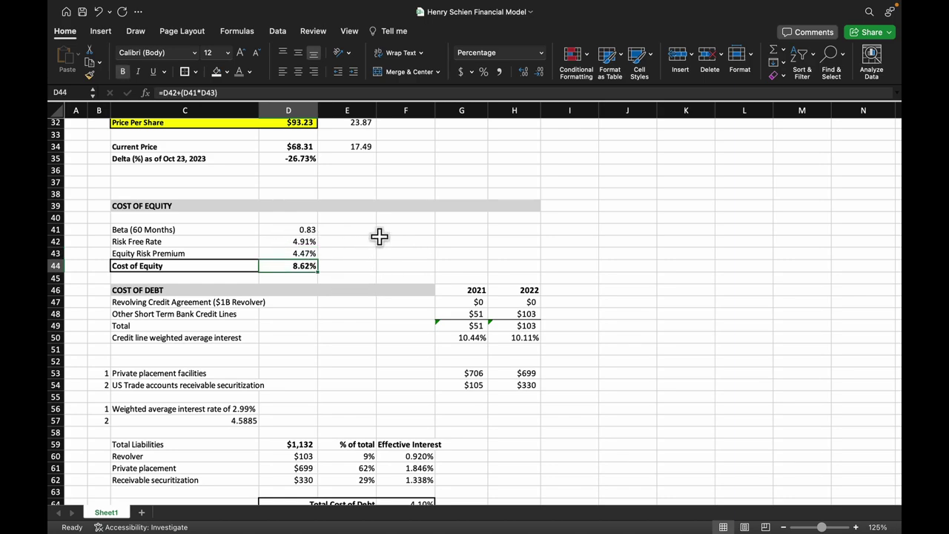
Examine the 2023E to 2027E free cash flow to firm in I22:M22 alongside the total debt in F65
{"action": "scroll", "coordinate": [379, 236], "scroll_direction": "down", "scroll_amount": 8}
{"action": "scroll", "coordinate": [379, 235], "scroll_direction": "up", "scroll_amount": 3}
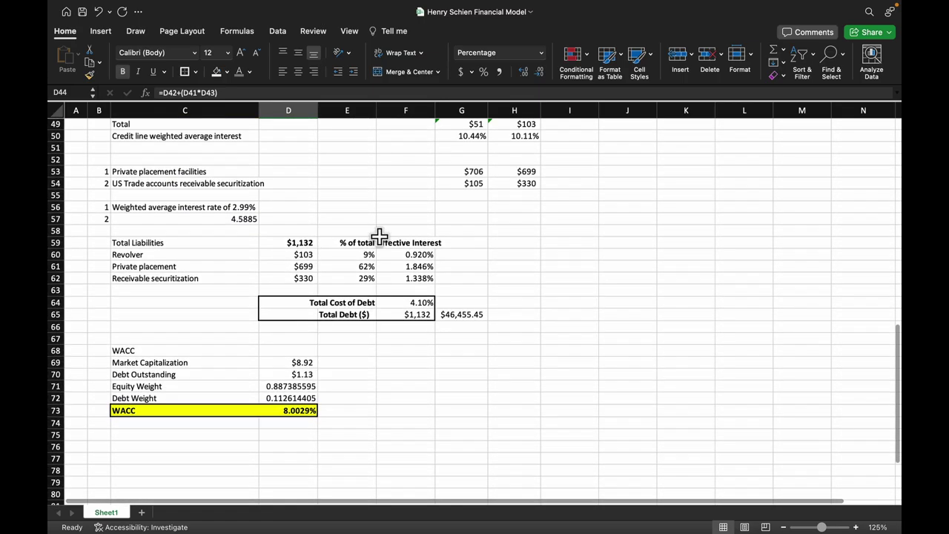
{"action": "scroll", "coordinate": [388, 276], "scroll_direction": "up", "scroll_amount": 15}
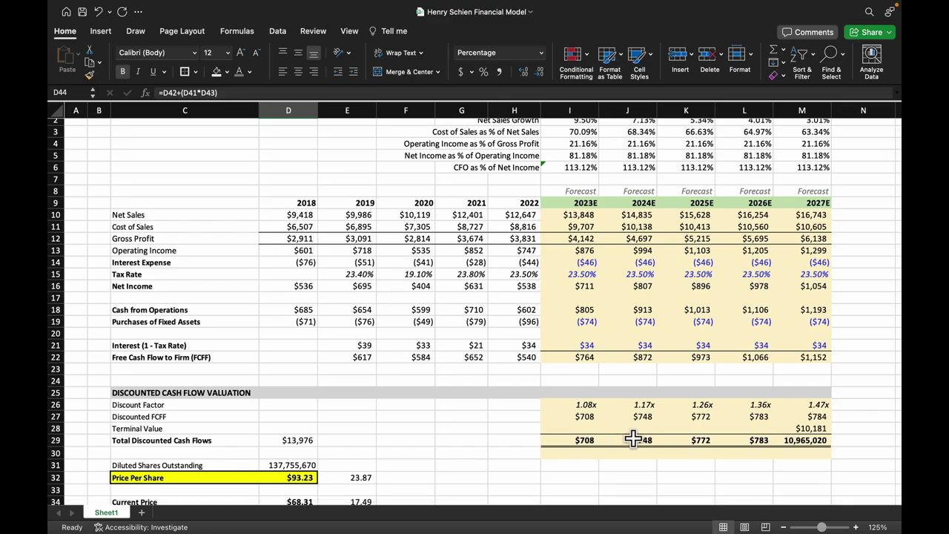
{"action": "left_click_drag", "start_coordinate": [586, 358], "coordinate": [813, 357]}
{"action": "scroll", "coordinate": [483, 360], "scroll_direction": "down", "scroll_amount": 14}
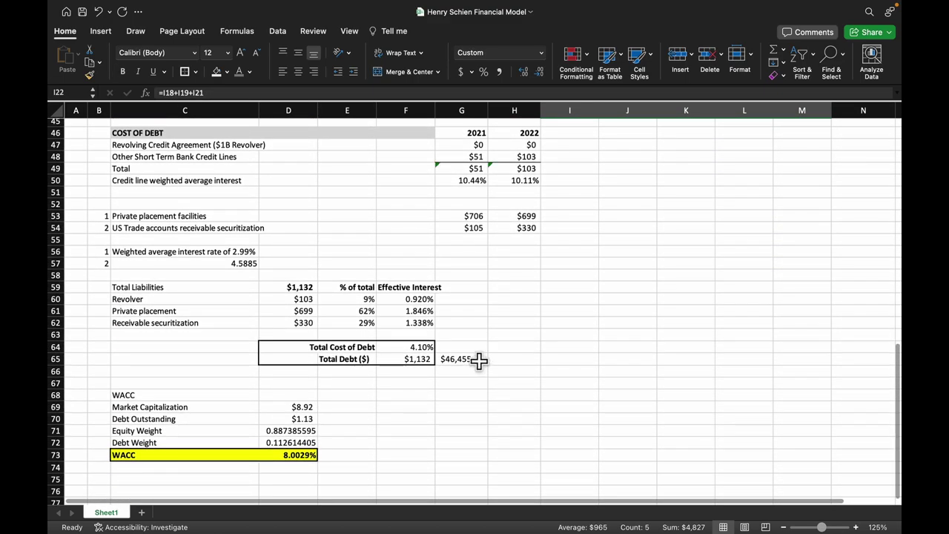
{"action": "left_click", "coordinate": [402, 362]}
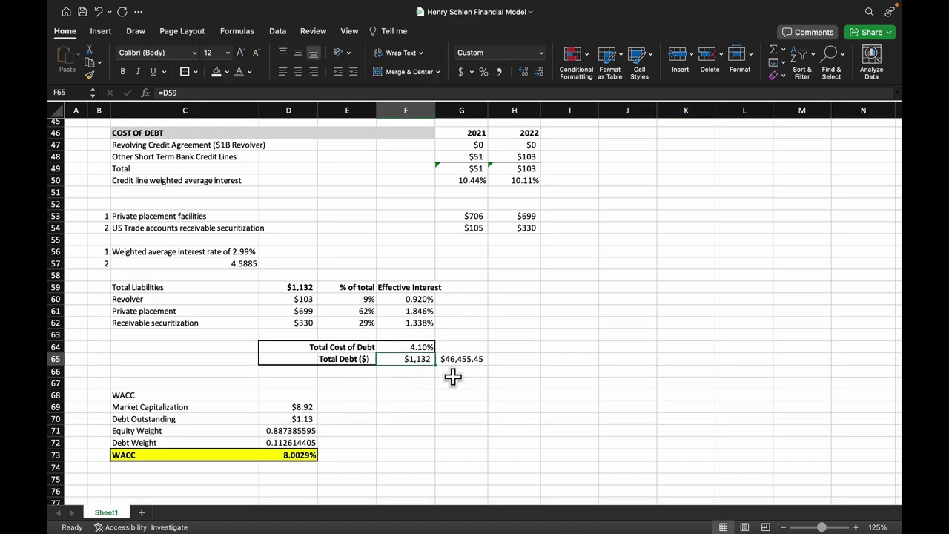
Look over the complete model, from the forecast assumptions and discounted cash flow valuation to the cost of equity, cost of debt and WACC
{"action": "scroll", "coordinate": [543, 217], "scroll_direction": "up", "scroll_amount": 10}
{"action": "scroll", "coordinate": [543, 216], "scroll_direction": "up", "scroll_amount": 2}
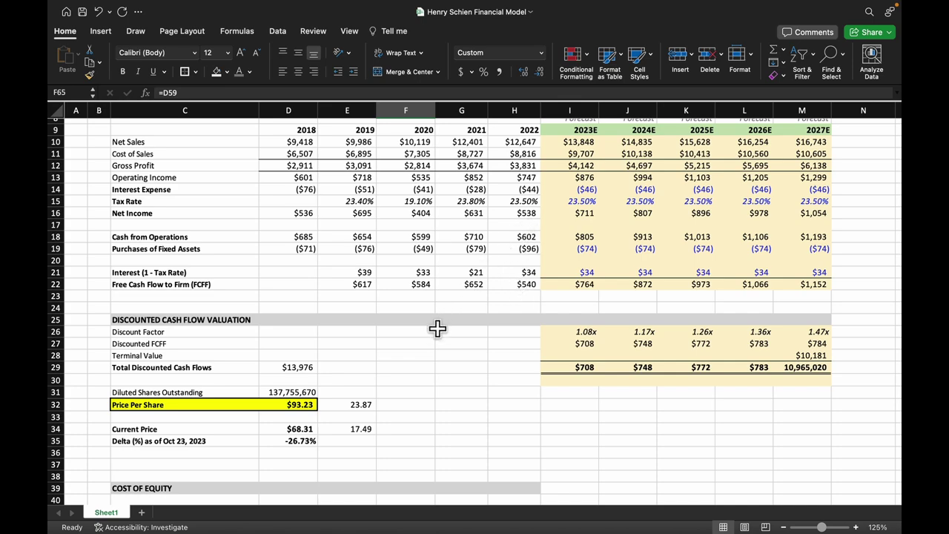
{"action": "scroll", "coordinate": [478, 324], "scroll_direction": "down", "scroll_amount": 10}
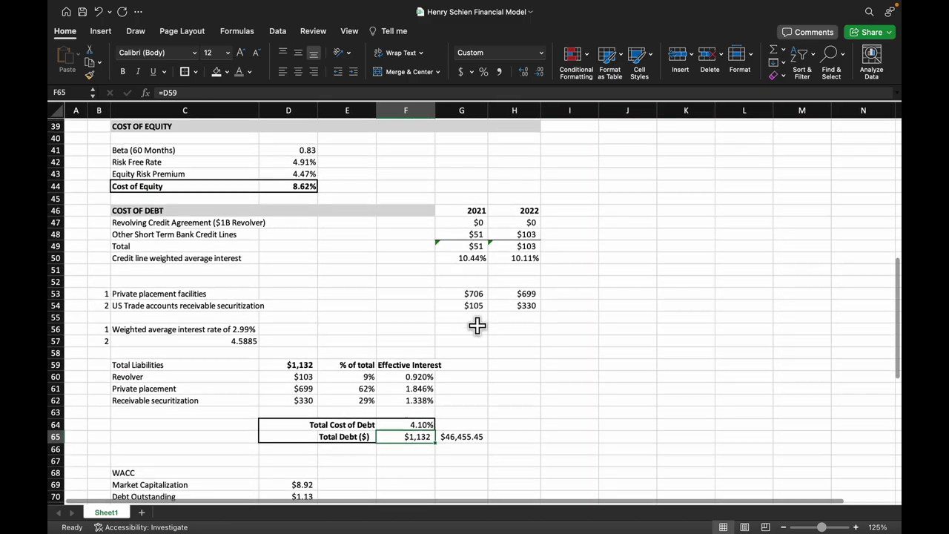
{"action": "scroll", "coordinate": [478, 325], "scroll_direction": "down", "scroll_amount": 5}
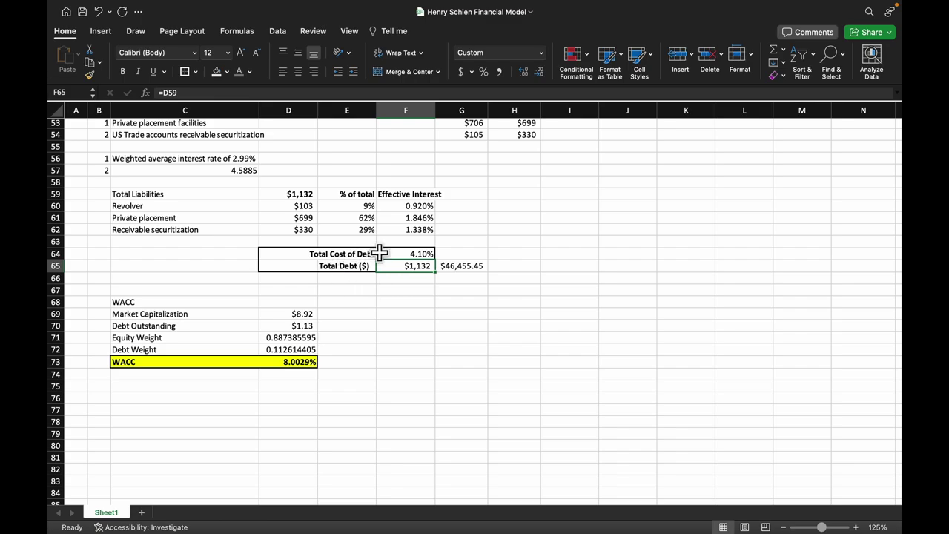
{"action": "scroll", "coordinate": [294, 205], "scroll_direction": "up", "scroll_amount": 8}
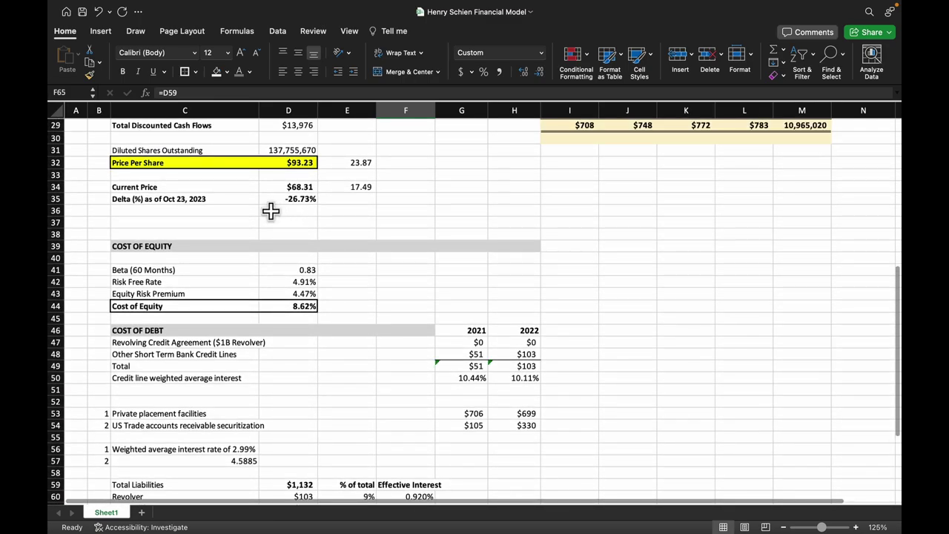
{"action": "scroll", "coordinate": [314, 282], "scroll_direction": "up", "scroll_amount": 3}
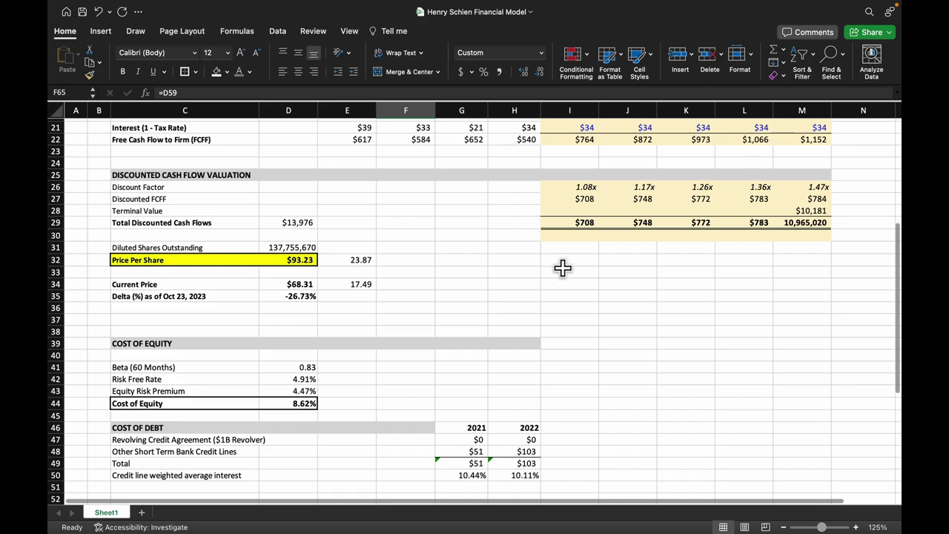
{"action": "scroll", "coordinate": [563, 268], "scroll_direction": "up", "scroll_amount": 2}
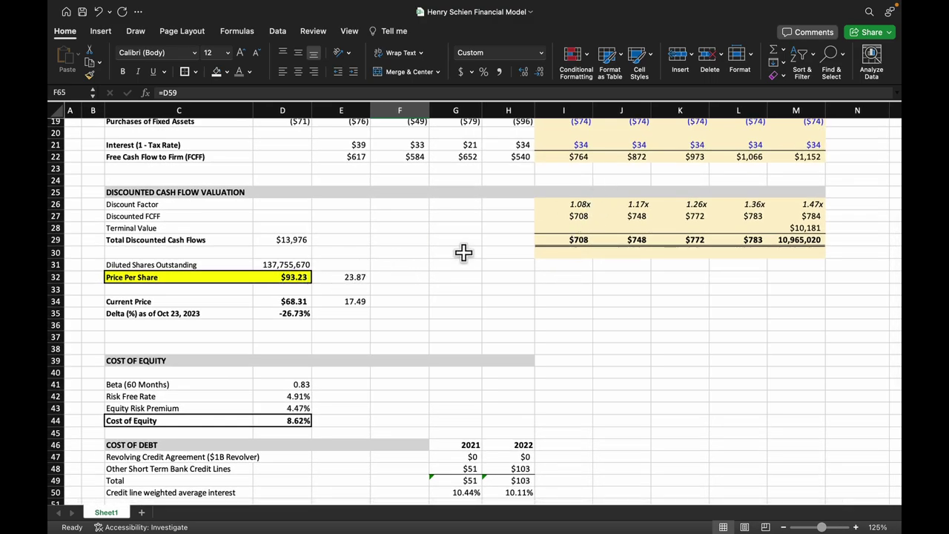
{"action": "scroll", "coordinate": [420, 265], "scroll_direction": "up", "scroll_amount": 10}
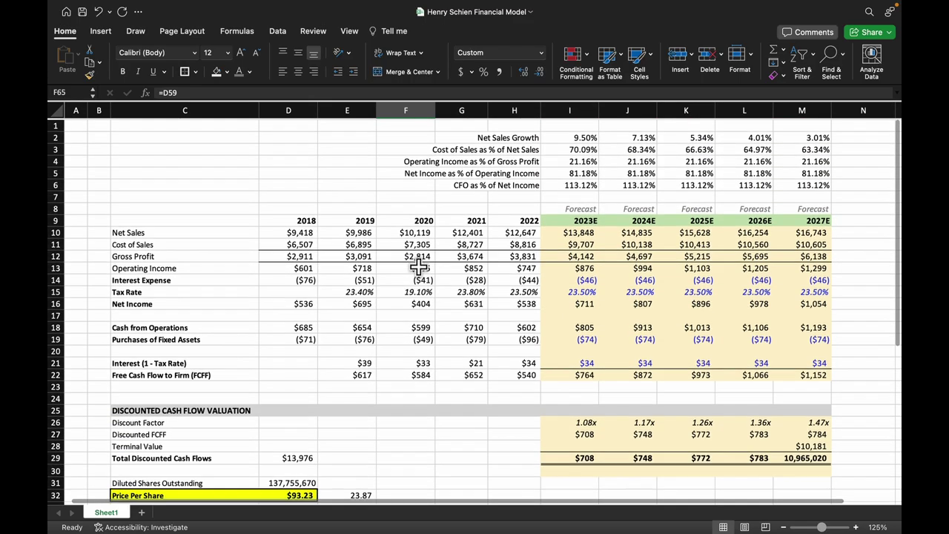
{"action": "scroll", "coordinate": [419, 267], "scroll_direction": "down", "scroll_amount": 10}
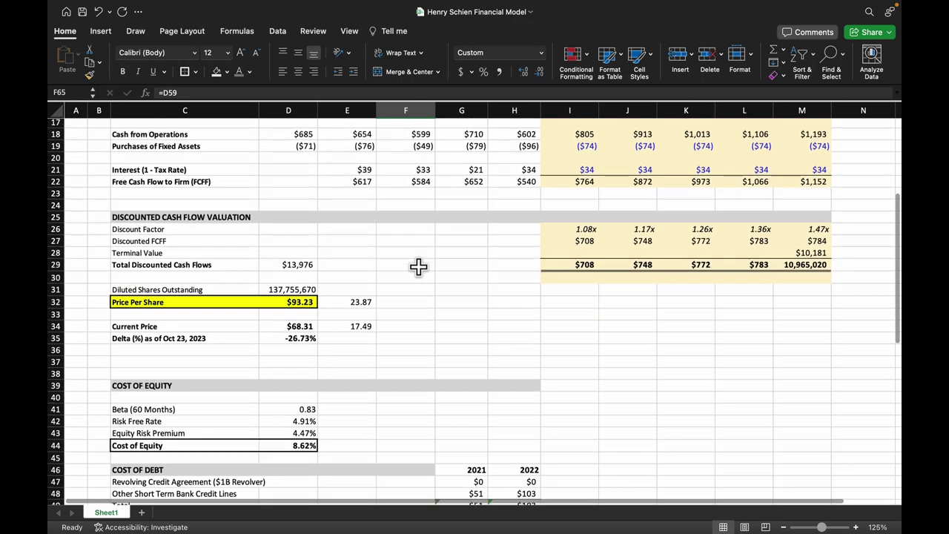
{"action": "scroll", "coordinate": [419, 267], "scroll_direction": "up", "scroll_amount": 3}
{"action": "scroll", "coordinate": [418, 267], "scroll_direction": "up", "scroll_amount": 5}
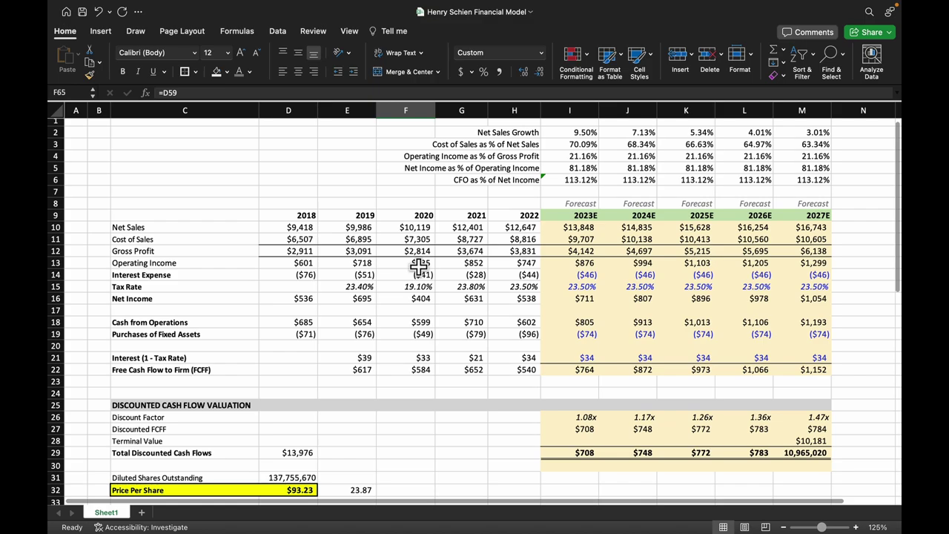
{"action": "scroll", "coordinate": [419, 267], "scroll_direction": "down", "scroll_amount": 3}
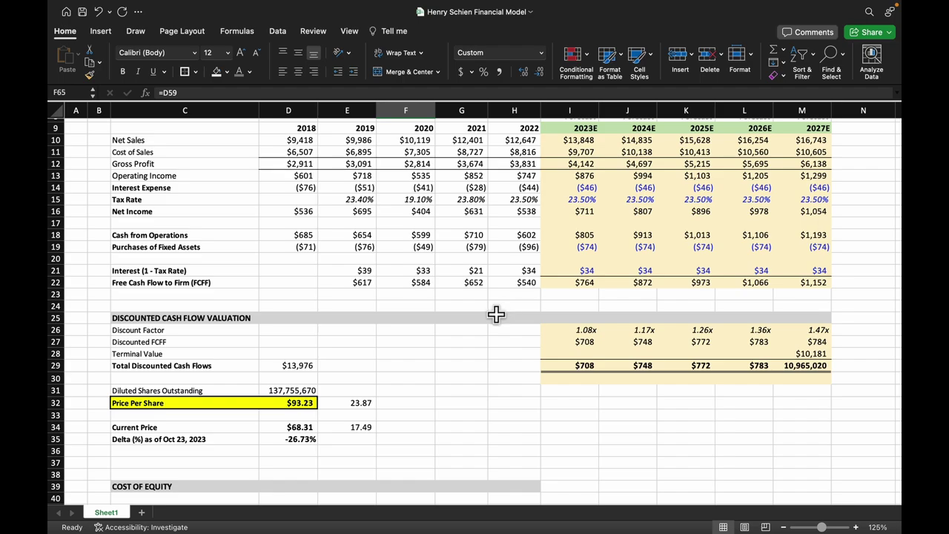
{"action": "scroll", "coordinate": [323, 435], "scroll_direction": "down", "scroll_amount": 10}
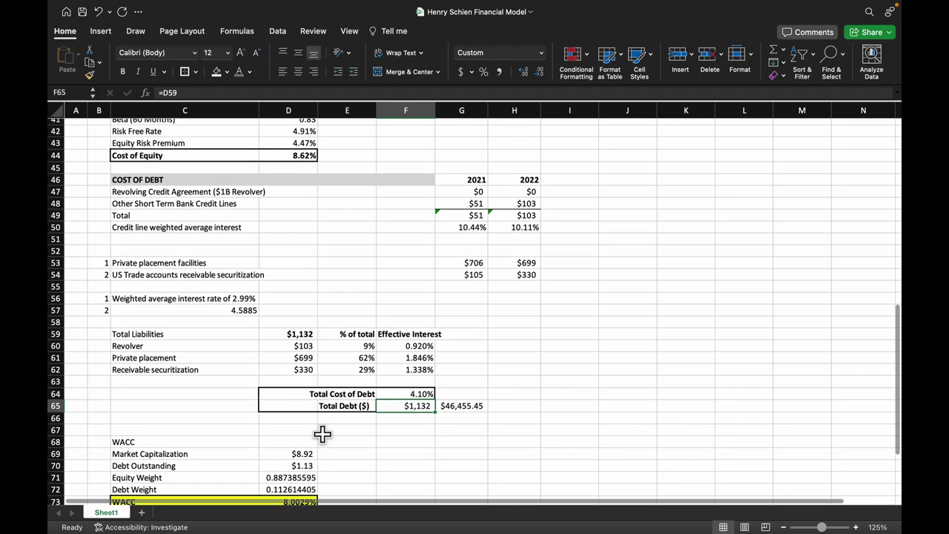
{"action": "scroll", "coordinate": [322, 434], "scroll_direction": "down", "scroll_amount": 2}
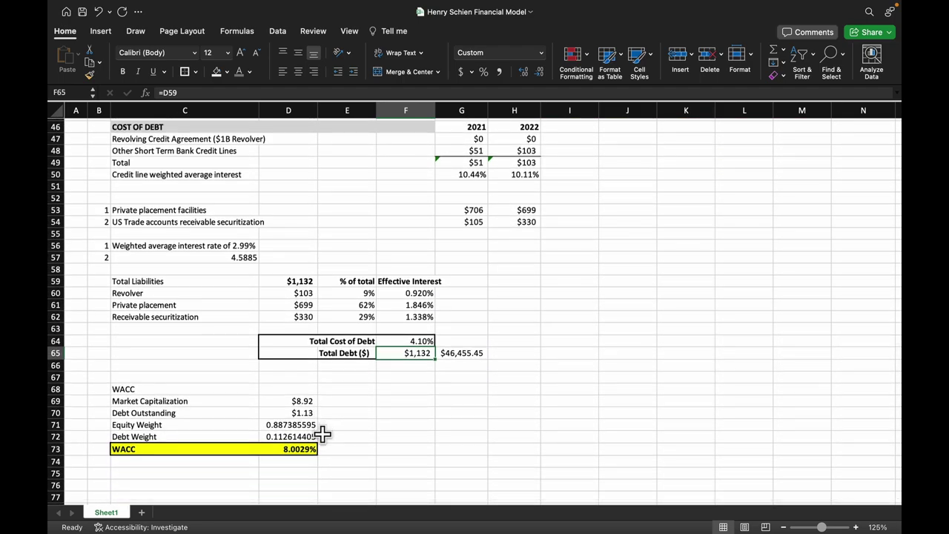